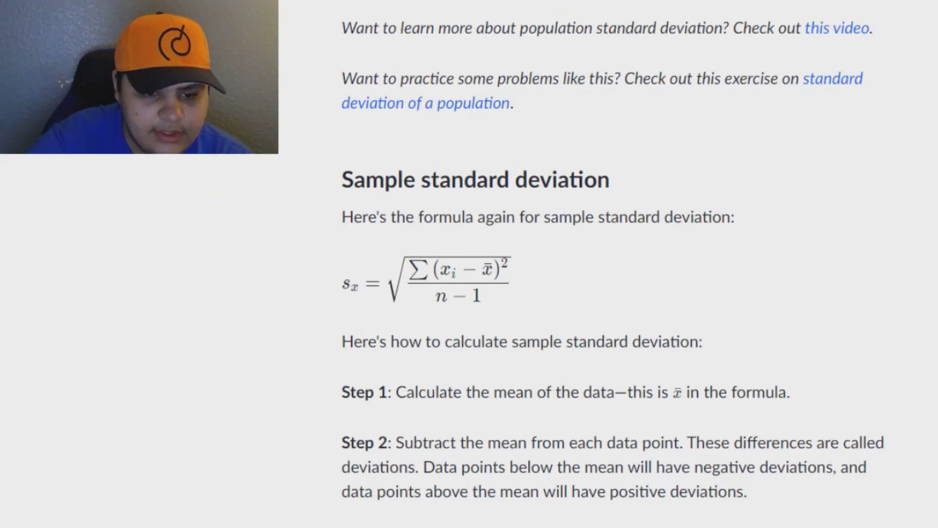
# - Review the article's population and sample standard deviation formulas, calculation steps and worked examples
pyautogui.scroll(15, 352, 390)
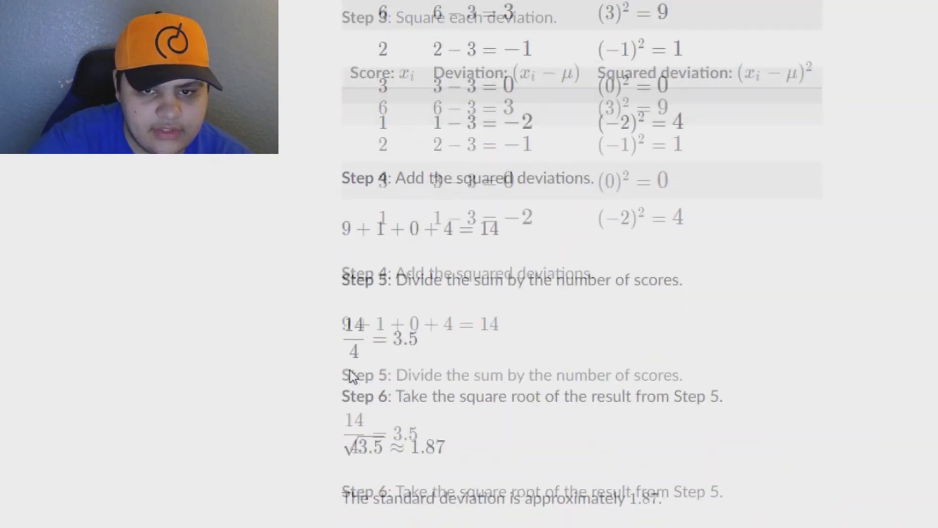
pyautogui.scroll(15, 361, 402)
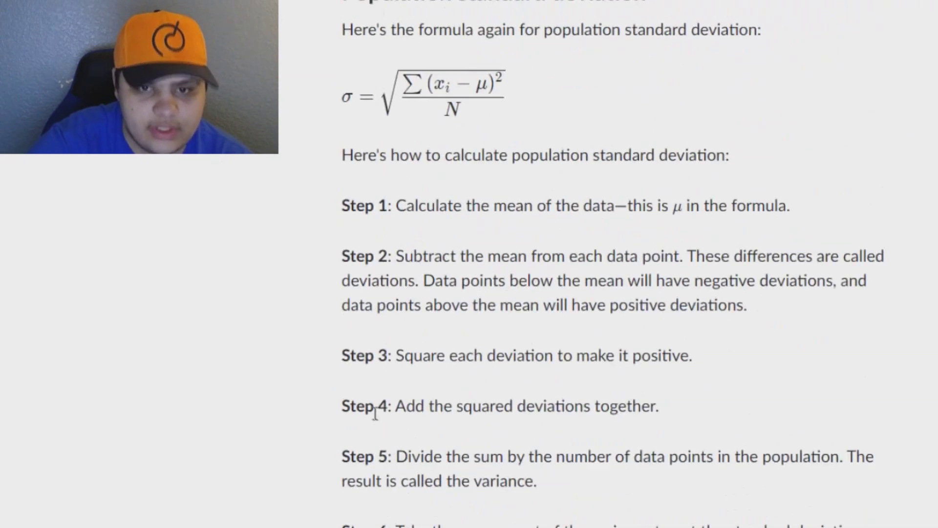
pyautogui.scroll(5, 374, 413)
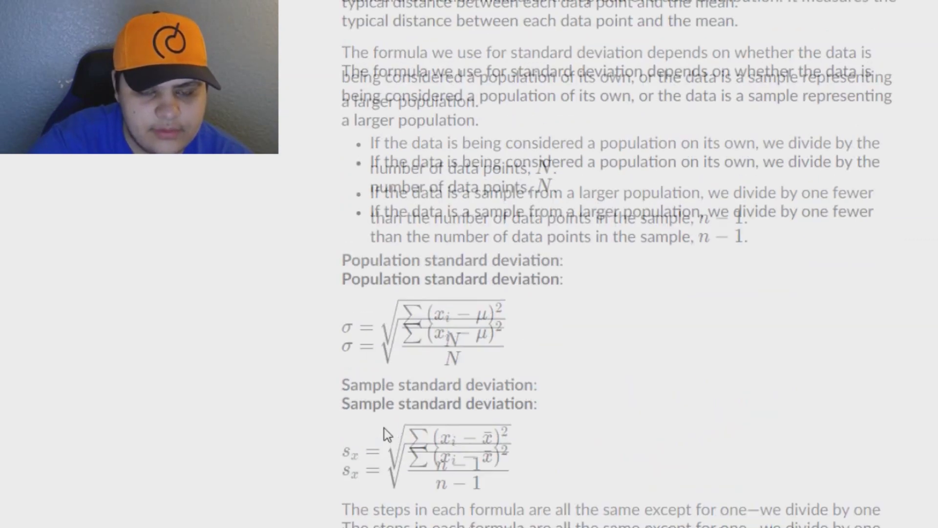
pyautogui.scroll(-7, 389, 435)
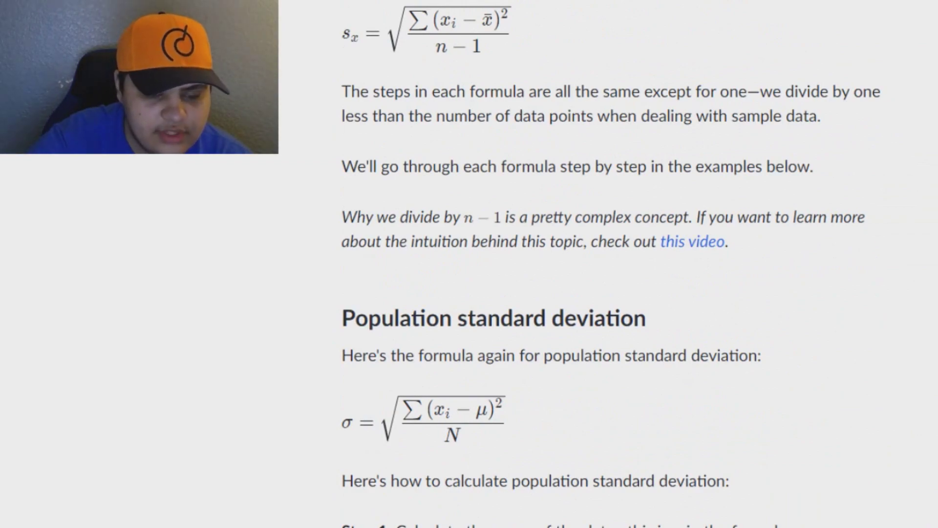
pyautogui.scroll(-15, 293, 457)
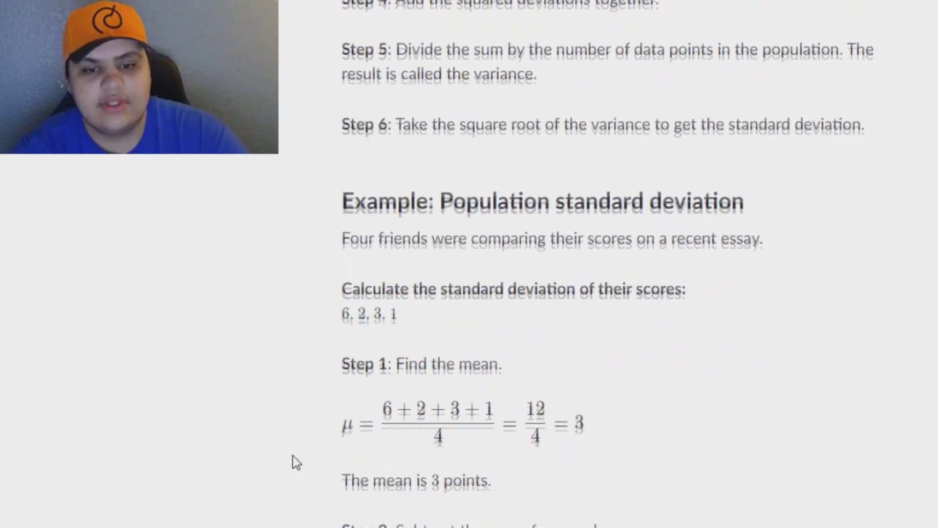
pyautogui.scroll(-18, 293, 456)
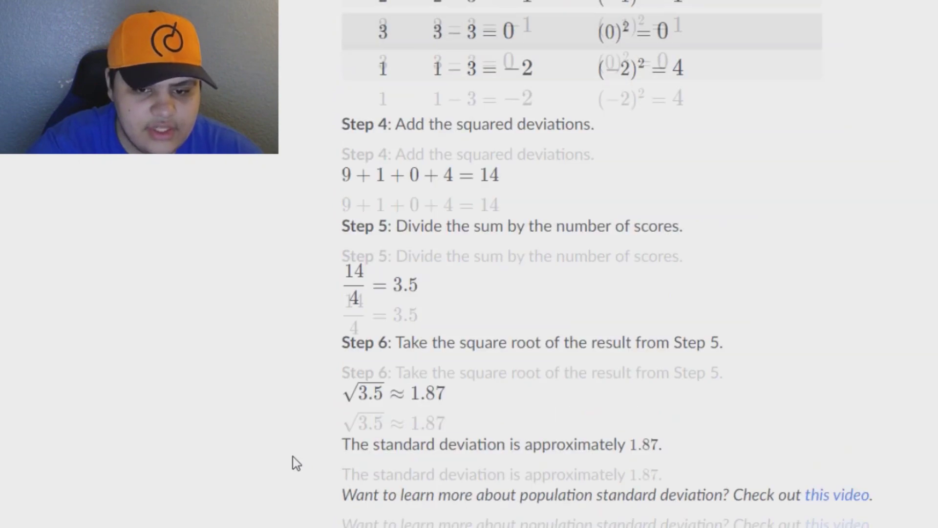
pyautogui.scroll(-10, 292, 457)
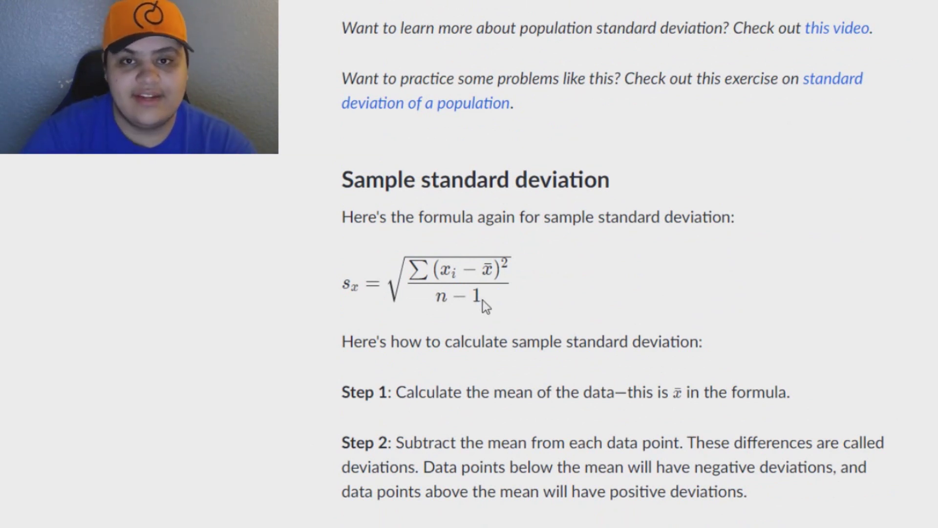
pyautogui.scroll(-12, 483, 300)
pyautogui.scroll(-20, 481, 307)
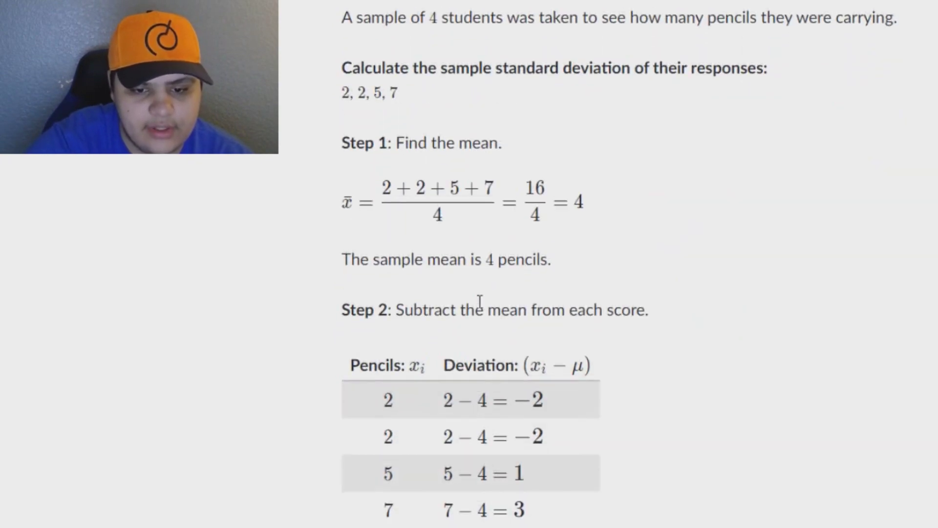
pyautogui.scroll(20, 480, 303)
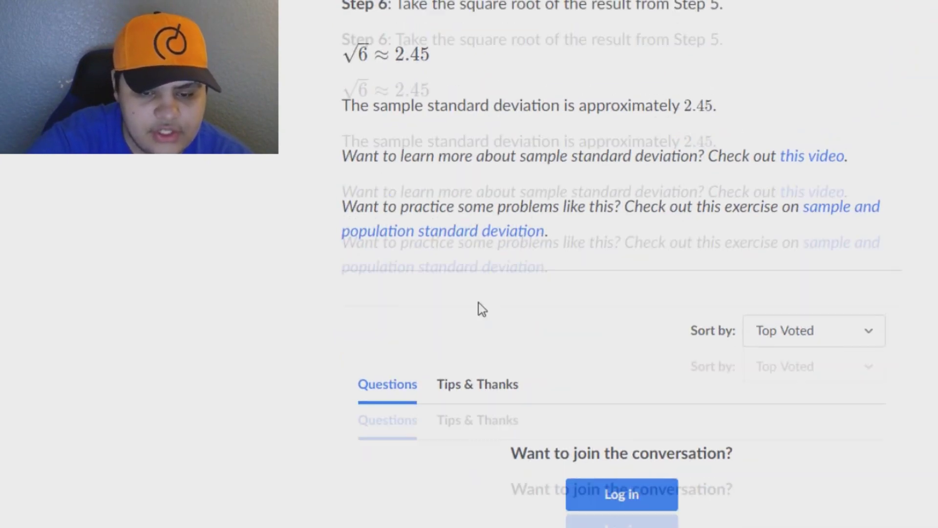
pyautogui.scroll(20, 481, 303)
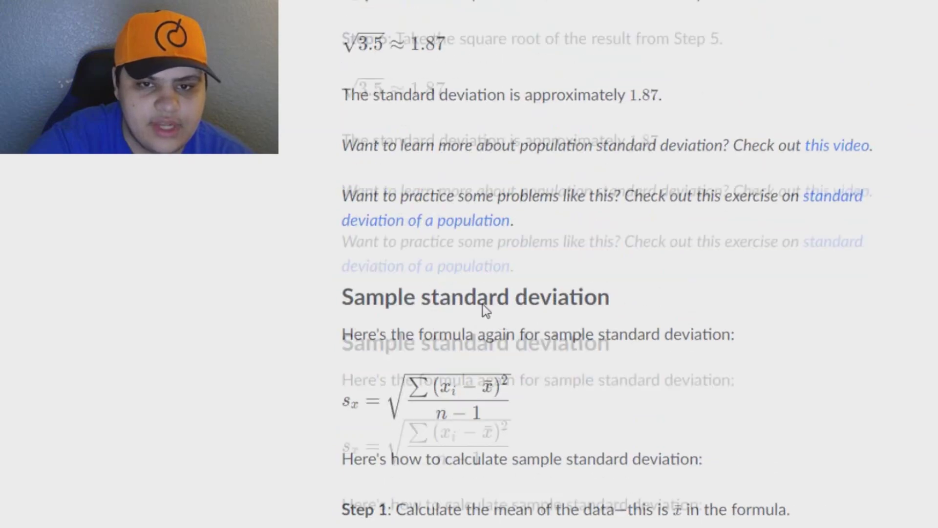
pyautogui.scroll(5, 483, 306)
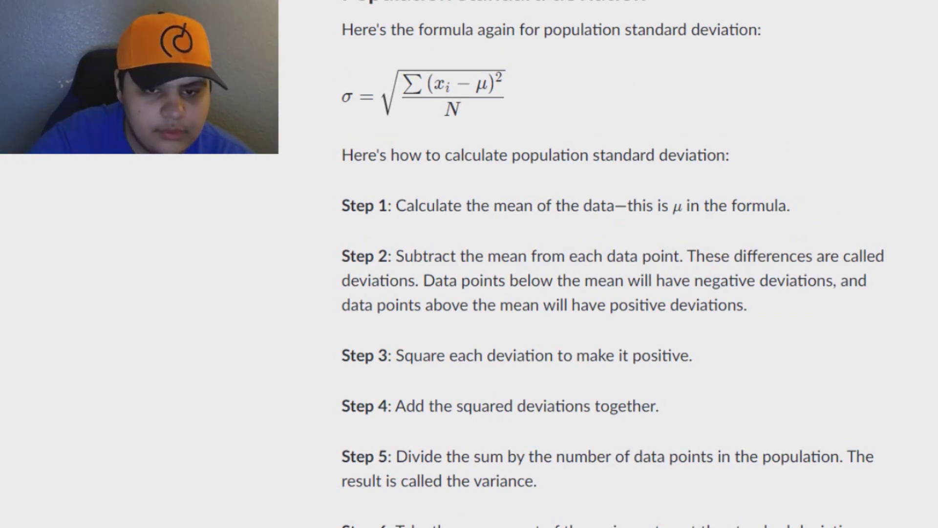
pyautogui.scroll(3, 170, 488)
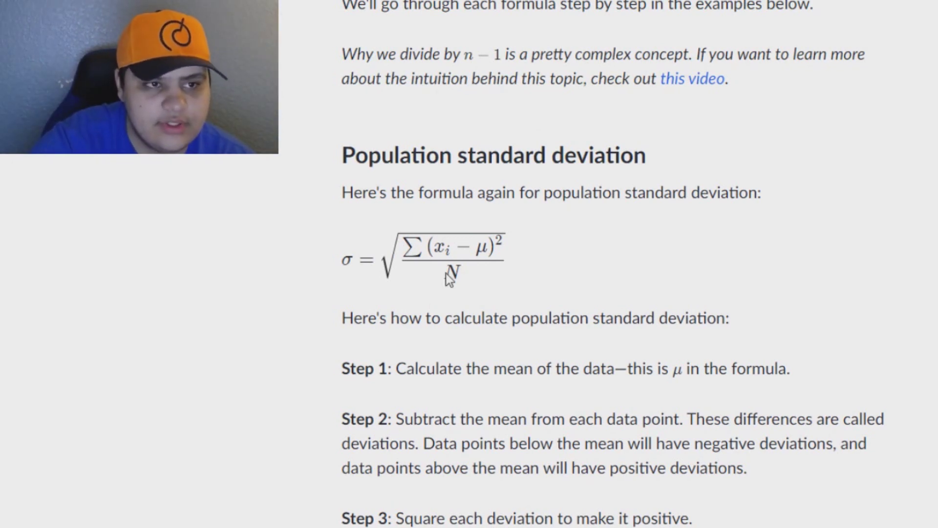
# - Compare the sample variance question with the article's sample standard deviation formula
pyautogui.hotkey('ctrl', 'Tab')
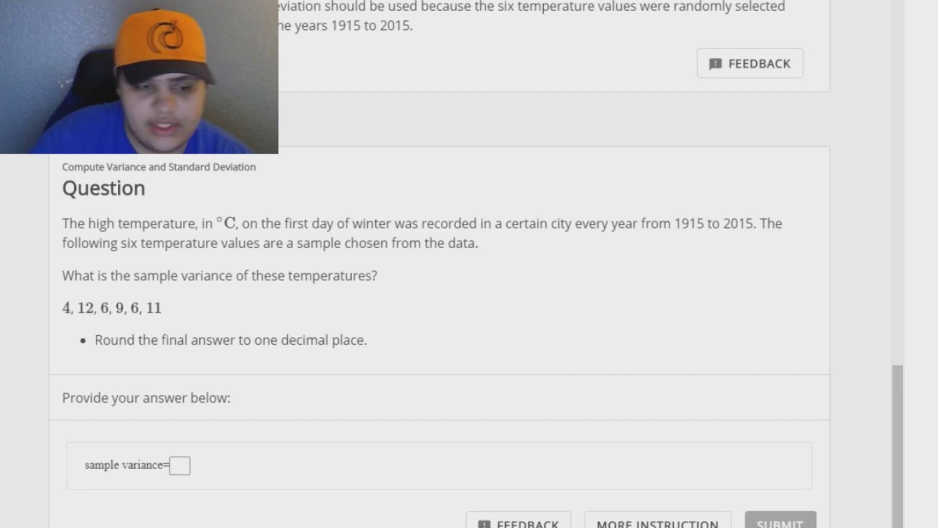
pyautogui.hotkey('ctrl', 'Tab')
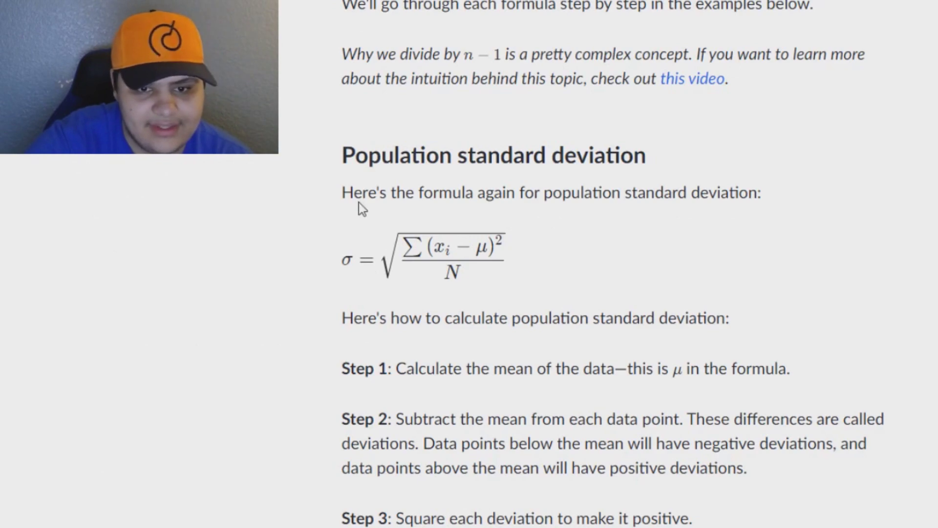
pyautogui.scroll(-15, 288, 229)
pyautogui.scroll(-17, 292, 229)
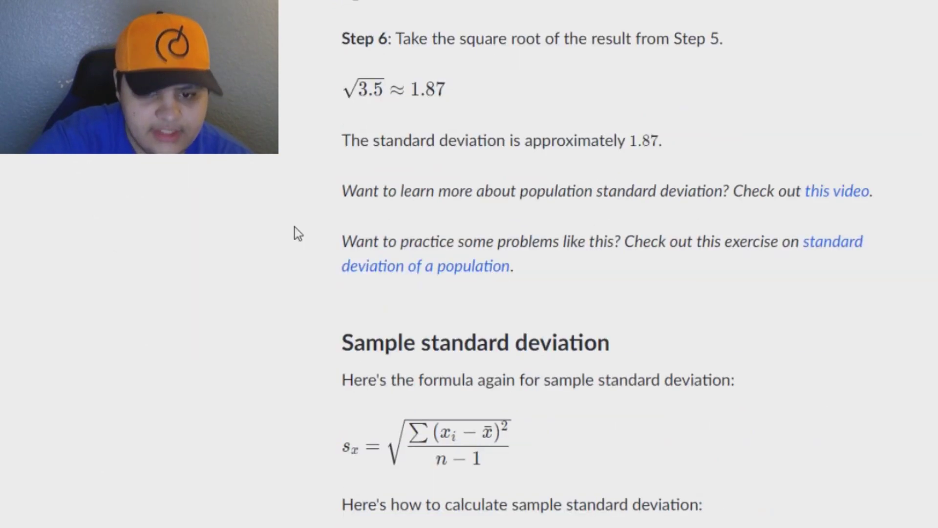
pyautogui.scroll(3, 292, 230)
pyautogui.scroll(1, 453, 213)
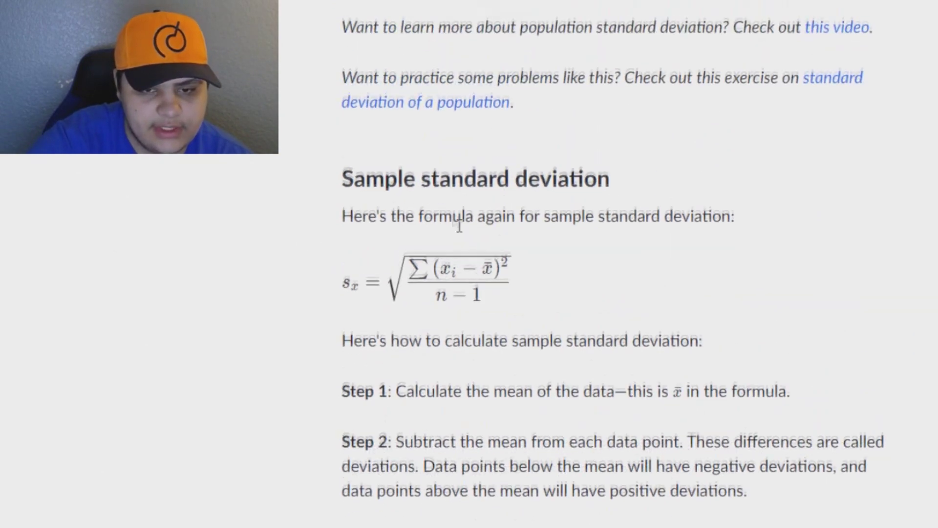
# - Return to the sample variance question and list its data values 4, 12, 6, 9, 6, 11 in the text notes
pyautogui.hotkey('ctrl', 'shift', 'Tab')
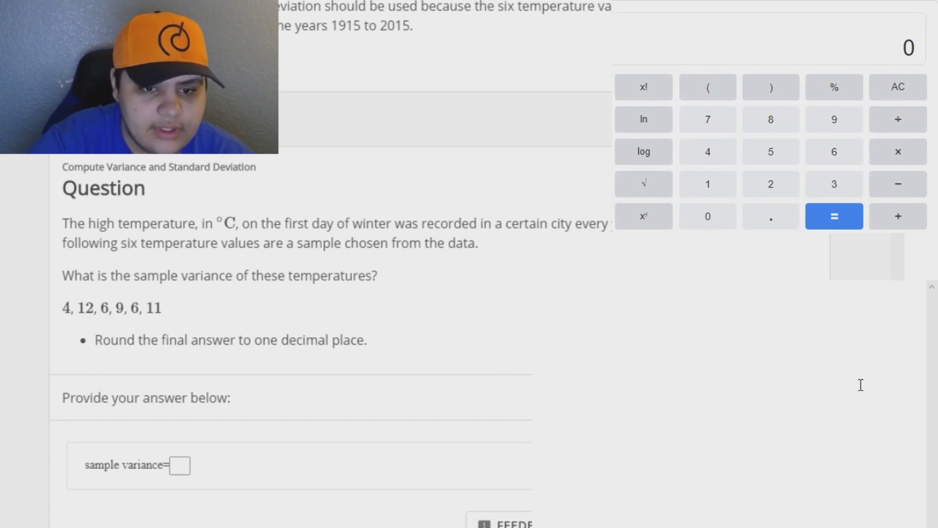
pyautogui.click(812, 399)
pyautogui.write('4')
pyautogui.write(', 12, ')
pyautogui.write('9')
pyautogui.press('BackSpace')
pyautogui.write('6, 9, 6, ')
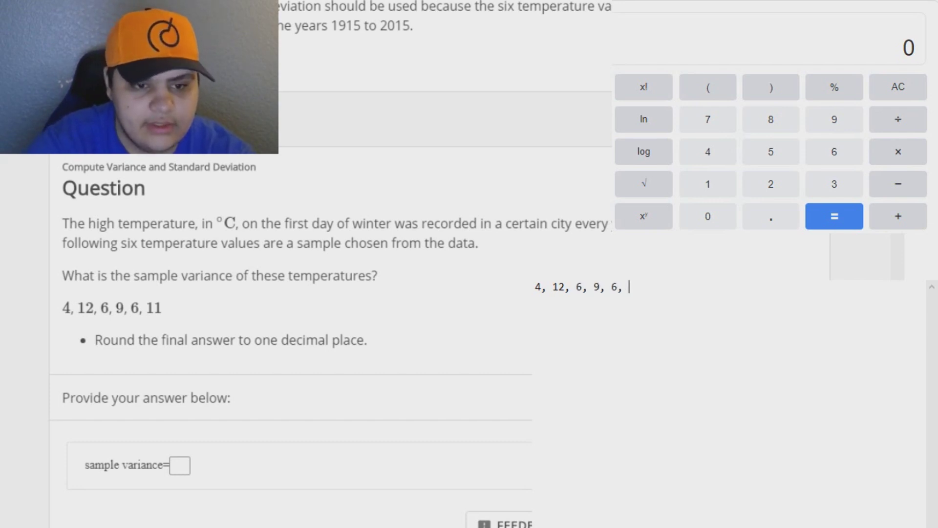
pyautogui.write('11')
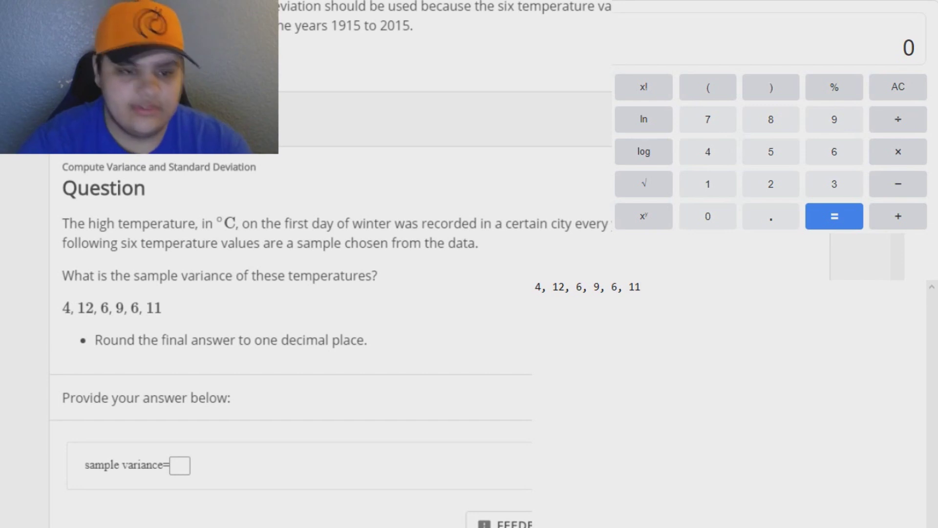
pyautogui.press('Return')
pyautogui.press('Return')
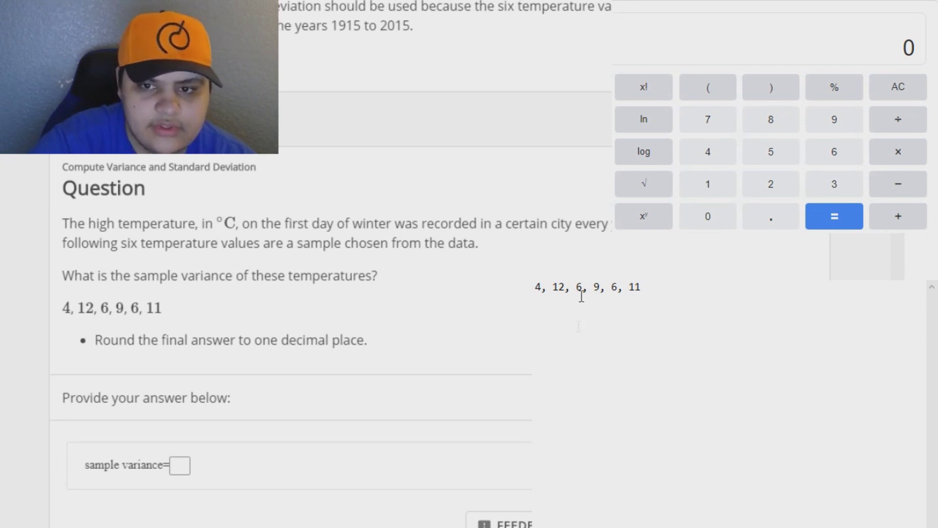
# - Calculate the sum 4 + 12 + 6 + 9 + 6 + 11 on the calculator
pyautogui.click(707, 152)
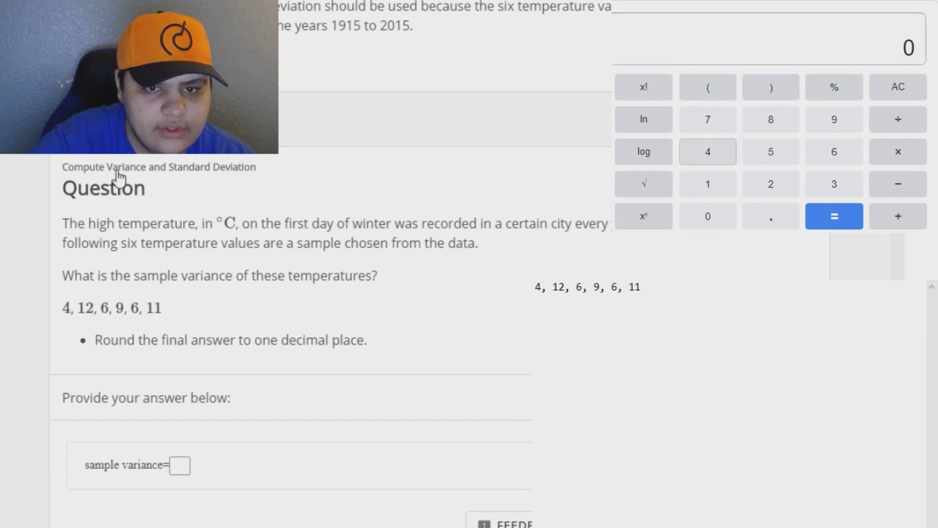
pyautogui.click(898, 216)
pyautogui.click(728, 193)
pyautogui.click(771, 184)
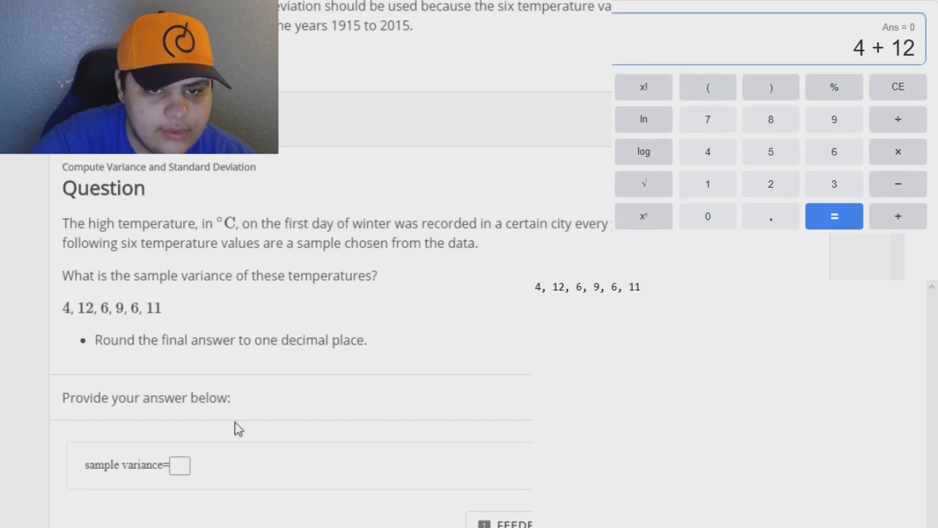
pyautogui.click(536, 459)
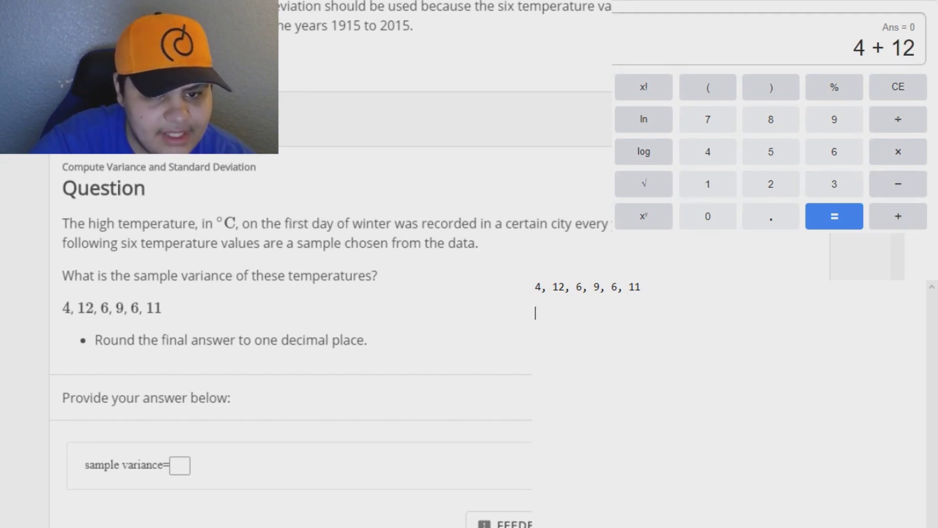
pyautogui.click(898, 216)
pyautogui.click(834, 152)
pyautogui.click(899, 216)
pyautogui.click(834, 119)
pyautogui.click(898, 216)
pyautogui.click(834, 152)
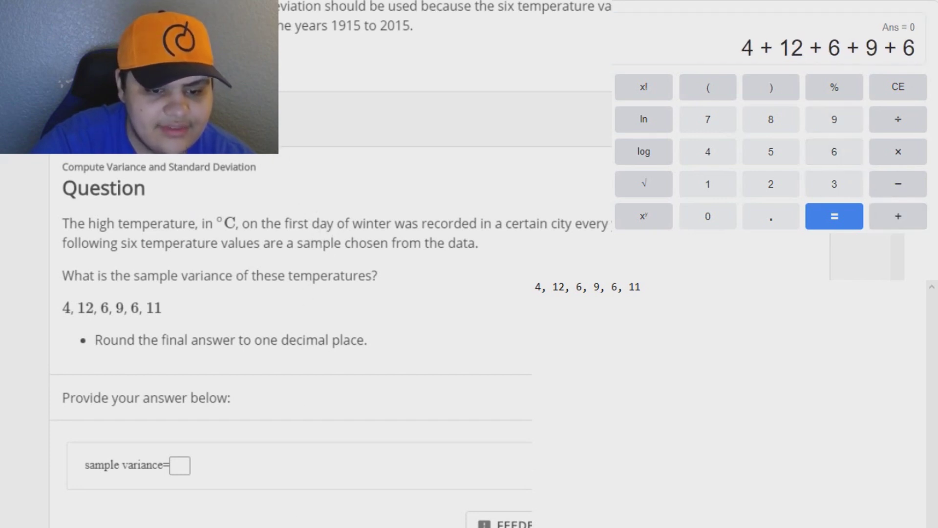
pyautogui.click(898, 216)
pyautogui.click(708, 184)
pyautogui.click(708, 184)
pyautogui.click(834, 216)
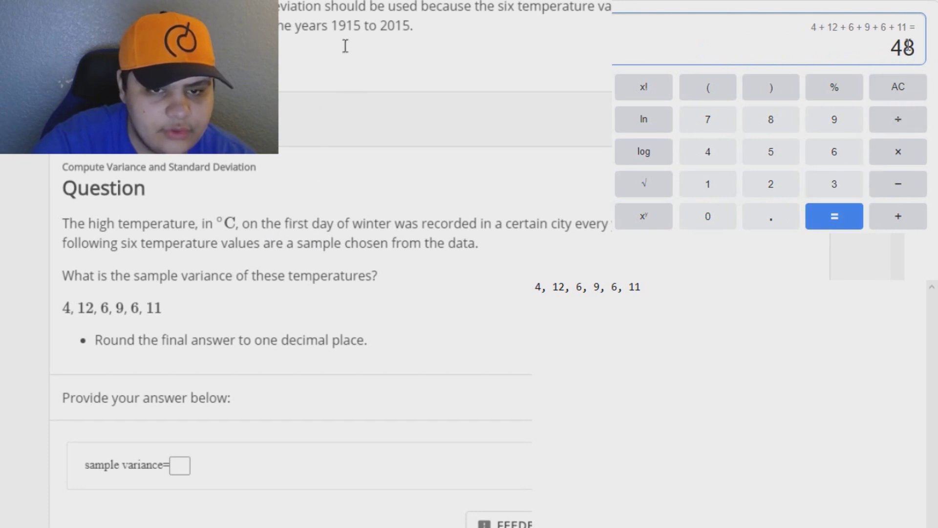
# - Divide the calculated sum by 6 on the calculator to find the mean
pyautogui.click(535, 314)
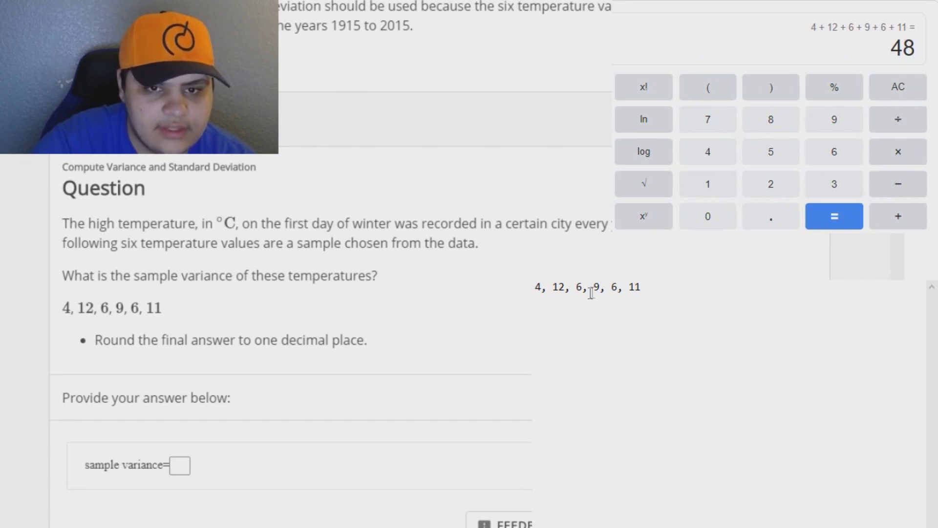
pyautogui.click(899, 120)
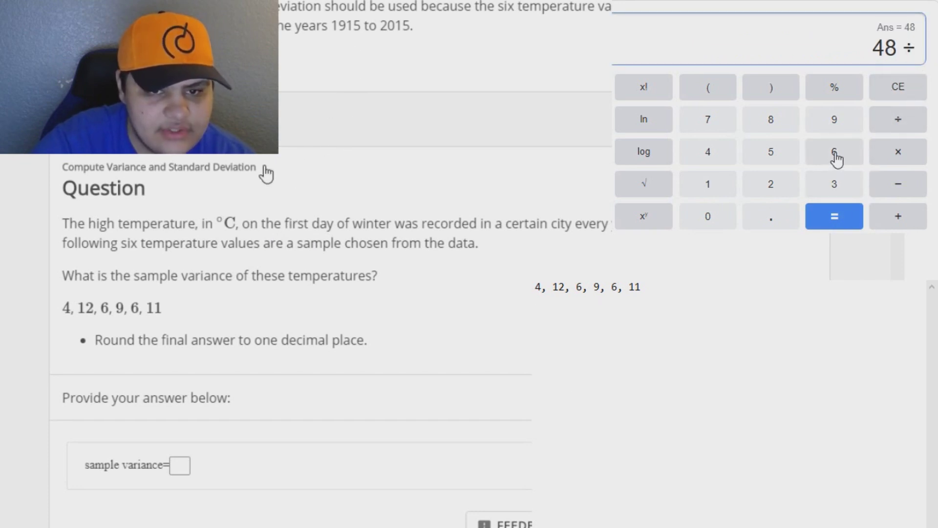
pyautogui.click(834, 152)
pyautogui.click(840, 218)
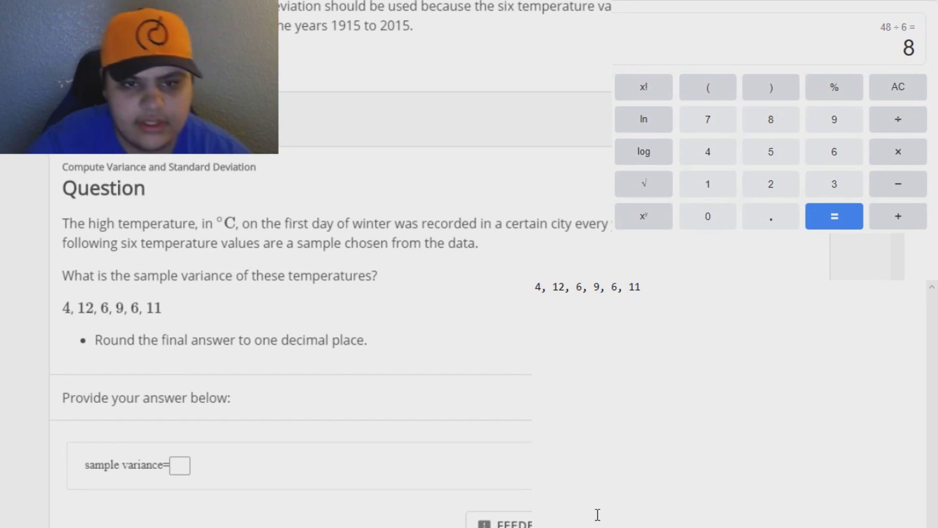
# - Record "mean = 8" below the data values in the notes
pyautogui.write('mean -')
pyautogui.write(' 8')
pyautogui.press('BackSpace')
pyautogui.press('BackSpace')
pyautogui.press('BackSpace')
pyautogui.write('= 8')
pyautogui.press('Return')
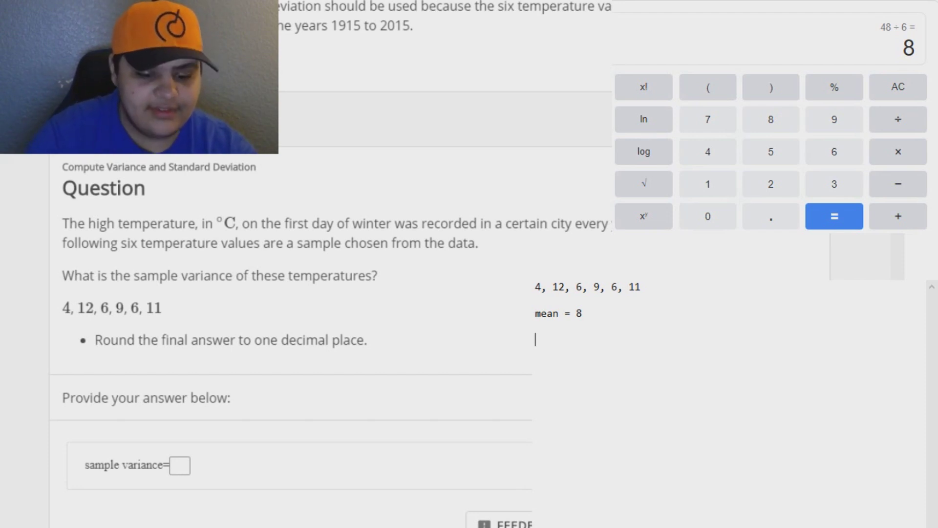
# - Write the first two deviations from the mean in the notes as "4 - 8 = -4" and "12 - 8 = 4"
pyautogui.write('4 - 8 = -4')
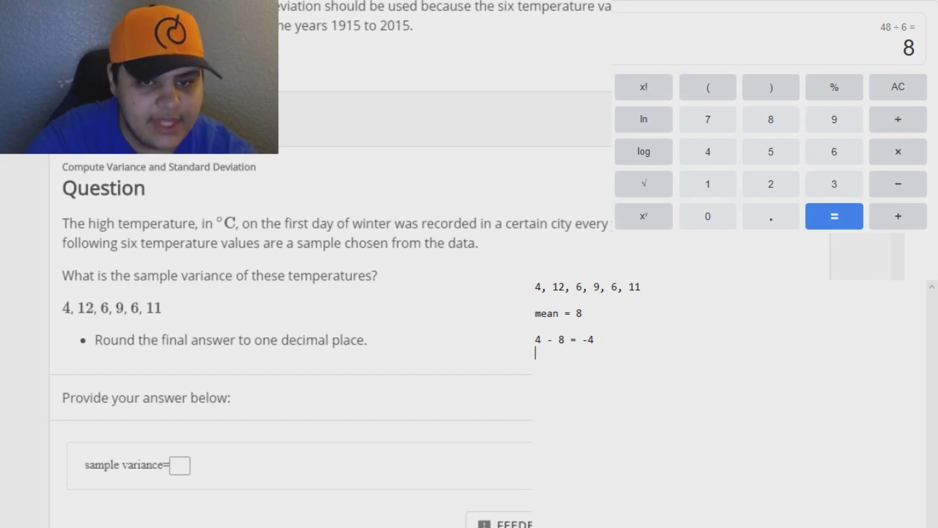
pyautogui.press('Return')
pyautogui.write('12 - ')
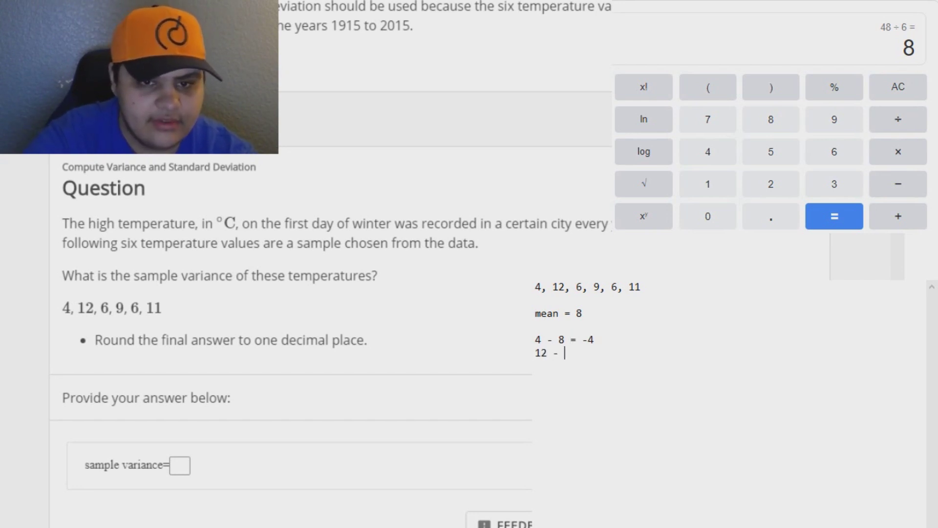
pyautogui.write('8 = 4')
pyautogui.press('Return')
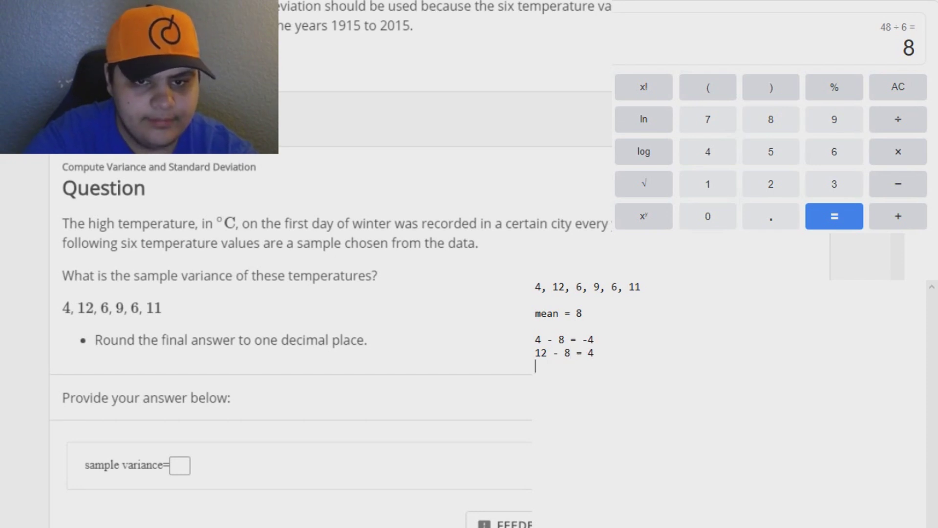
# - Add the third and fourth deviations from the mean to the notes as "6 - 8 = -2" and "9 - 8 = 1"
pyautogui.write('6 - 8 =-')
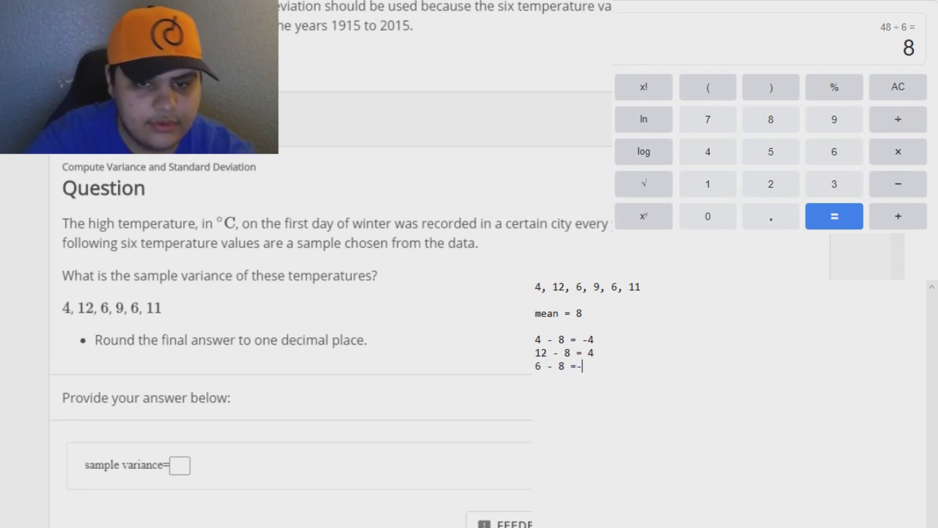
pyautogui.press('BackSpace')
pyautogui.write('-2')
pyautogui.press('Return')
pyautogui.write('9 - 8 ')
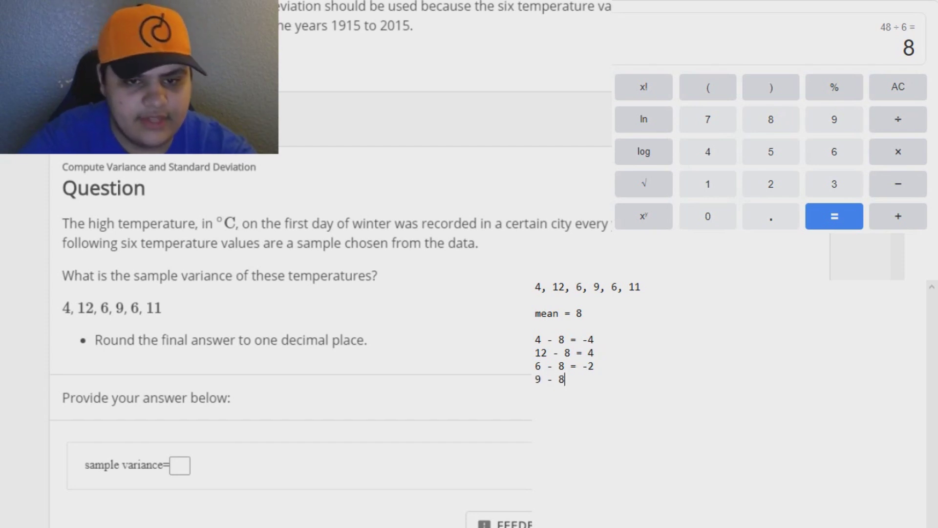
pyautogui.write('= 1')
pyautogui.press('Return')
# - Add the last two deviations from the mean to the notes as "6 - 8 = -2" and "11 - 8 = 3"
pyautogui.write('6 -')
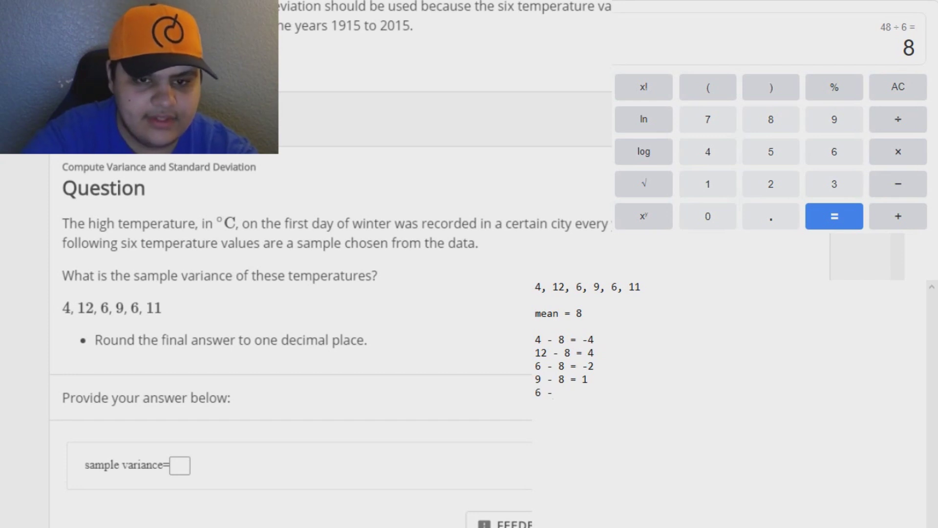
pyautogui.write(' 8 = -2')
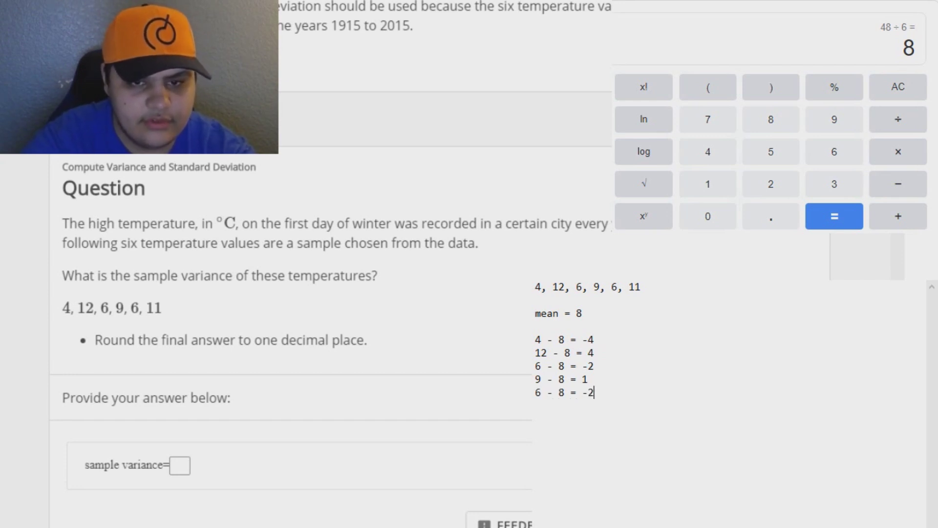
pyautogui.press('Return')
pyautogui.write('11 ')
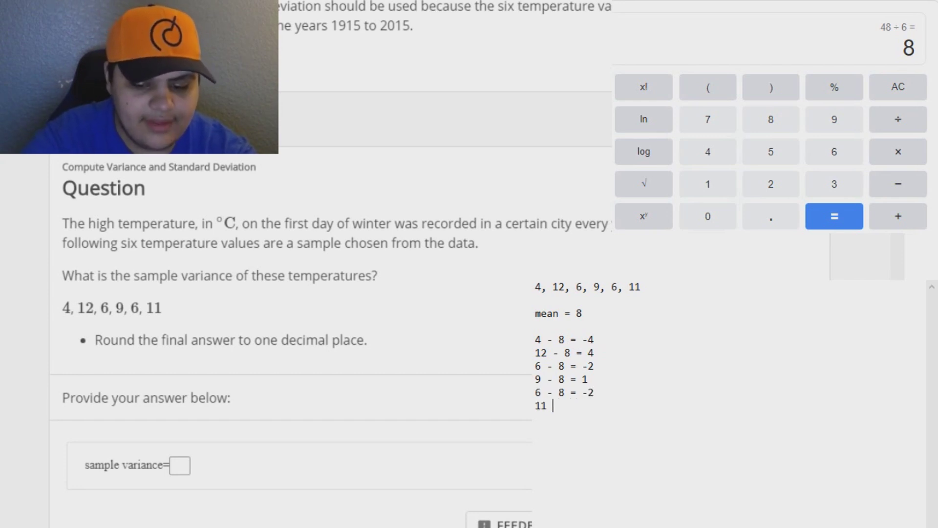
pyautogui.write('- 8 = 4')
pyautogui.press('BackSpace')
pyautogui.write('3')
pyautogui.press('Return')
pyautogui.press('Return')
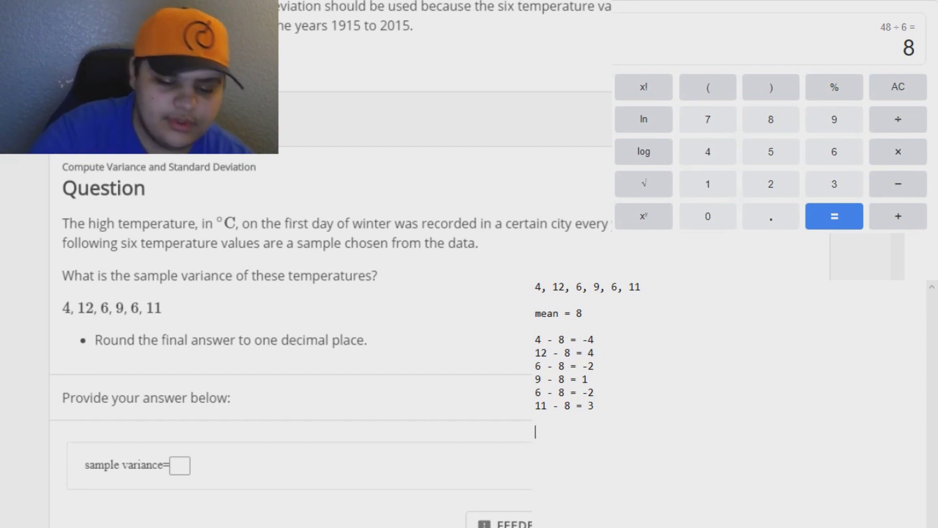
# - Write the squared deviations below the deviations in the notes as the sum "16 + 16 + 4 + 1 + 4 + 9"
pyautogui.write('16 +')
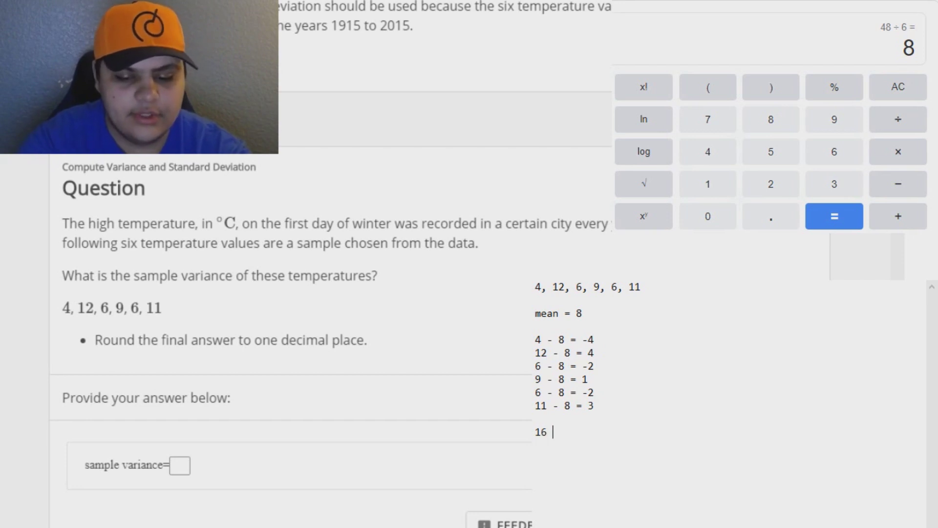
pyautogui.write('16  + 16')
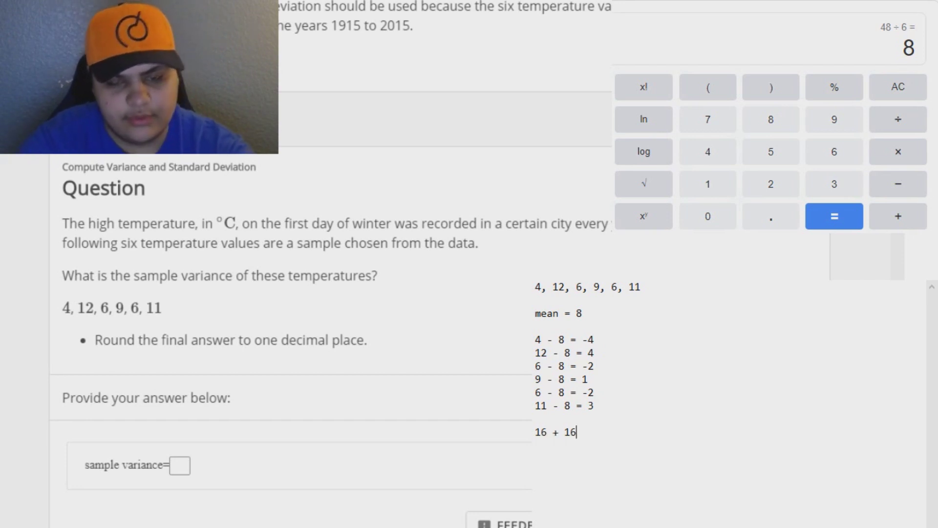
pyautogui.write('4 + 1 + 4 =')
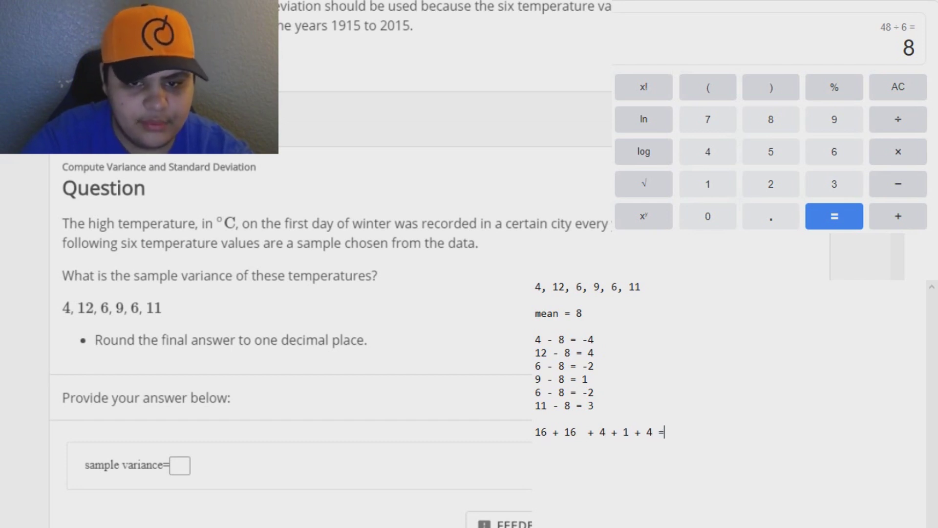
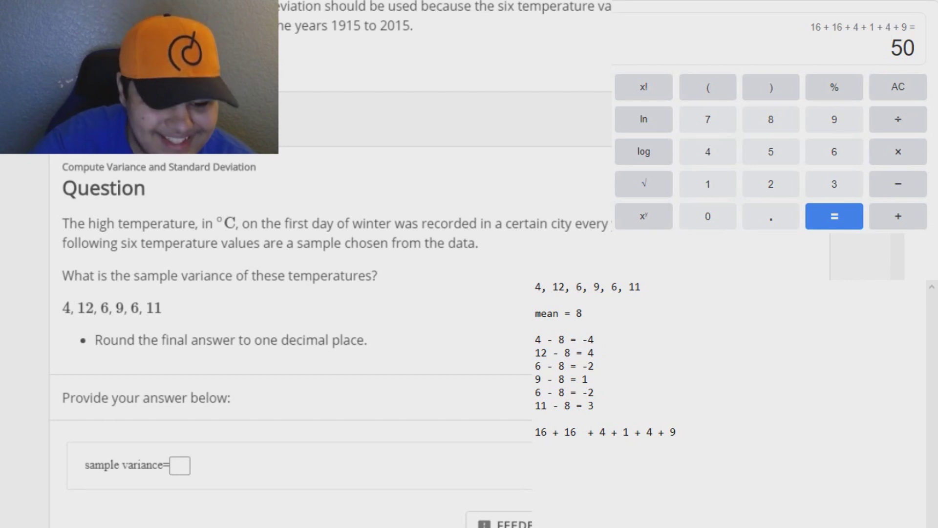
pyautogui.hotkey('alt', 'Tab')
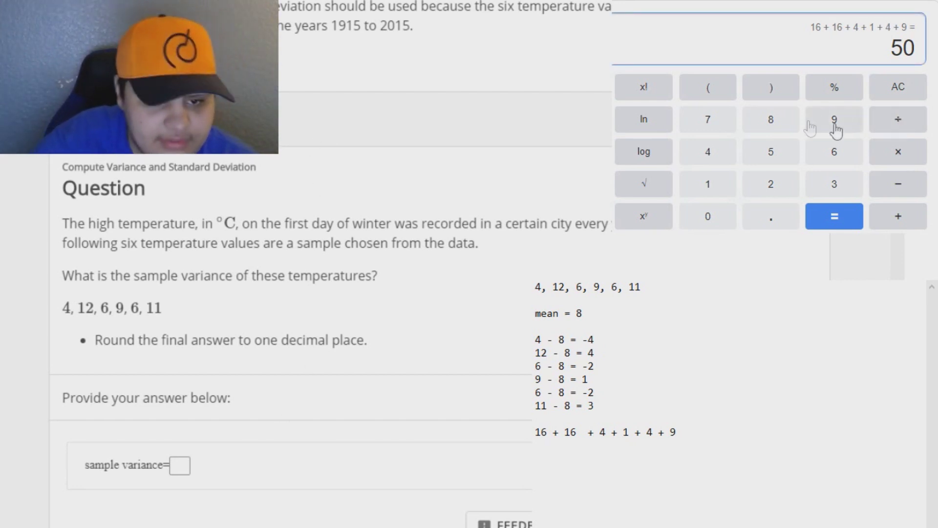
pyautogui.click(771, 152)
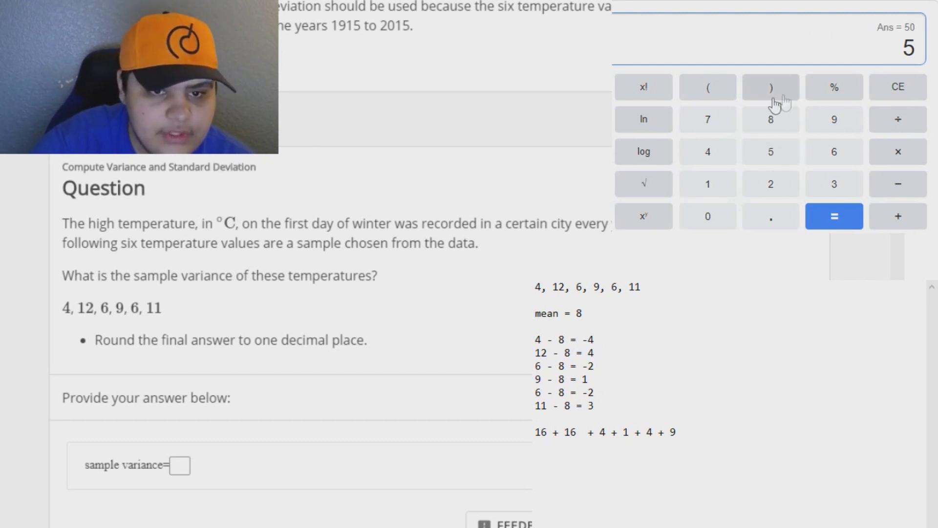
pyautogui.click(677, 432)
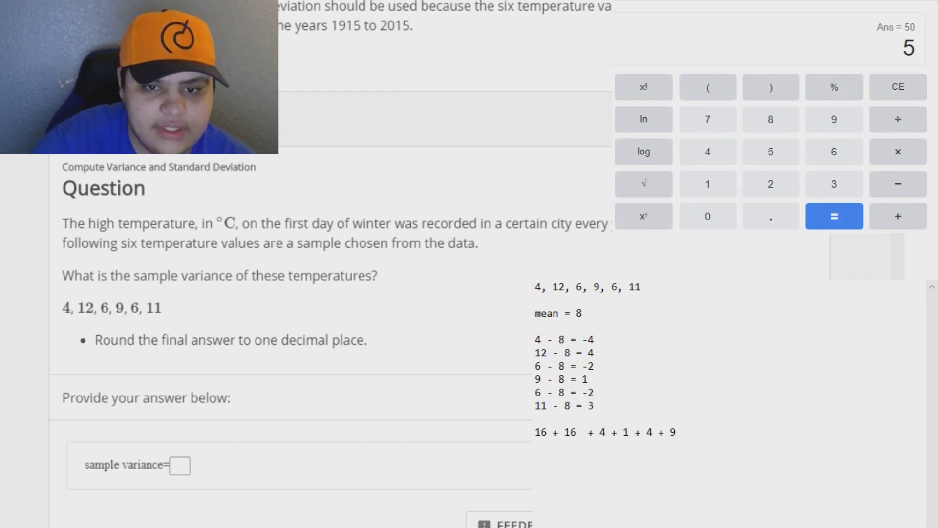
pyautogui.click(834, 216)
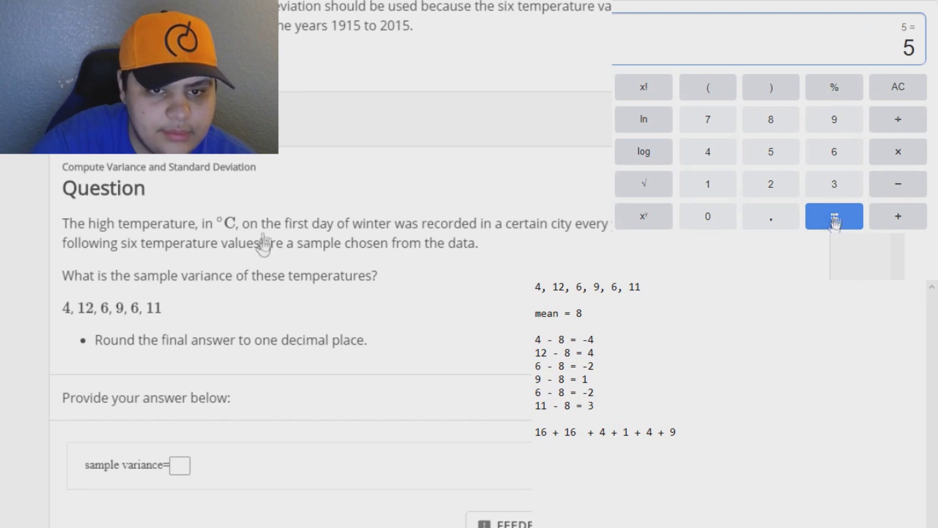
pyautogui.click(890, 96)
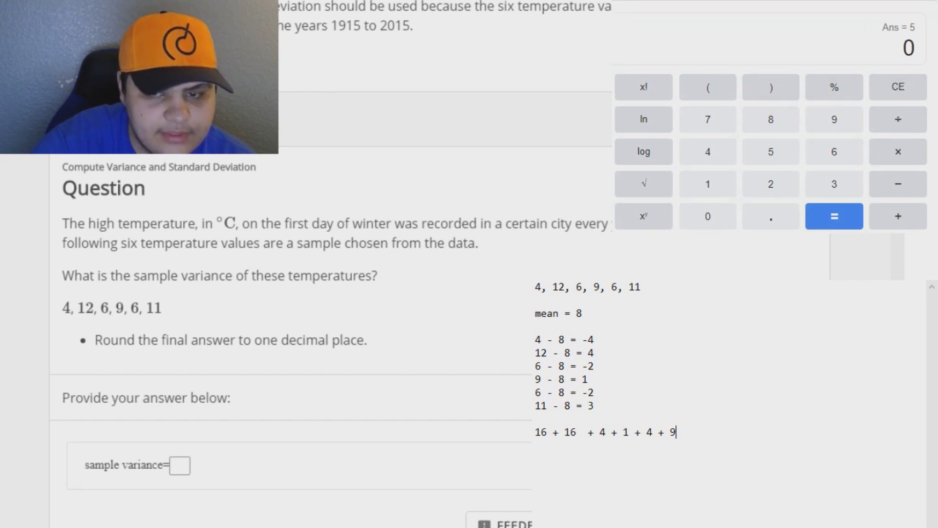
# - Calculate the sum of the squared deviations, 16 + 16 + 4 + 1 + 4 + 9, on the calculator
pyautogui.click(718, 190)
pyautogui.click(835, 159)
pyautogui.click(896, 207)
pyautogui.click(726, 189)
pyautogui.click(835, 161)
pyautogui.click(892, 212)
pyautogui.click(726, 164)
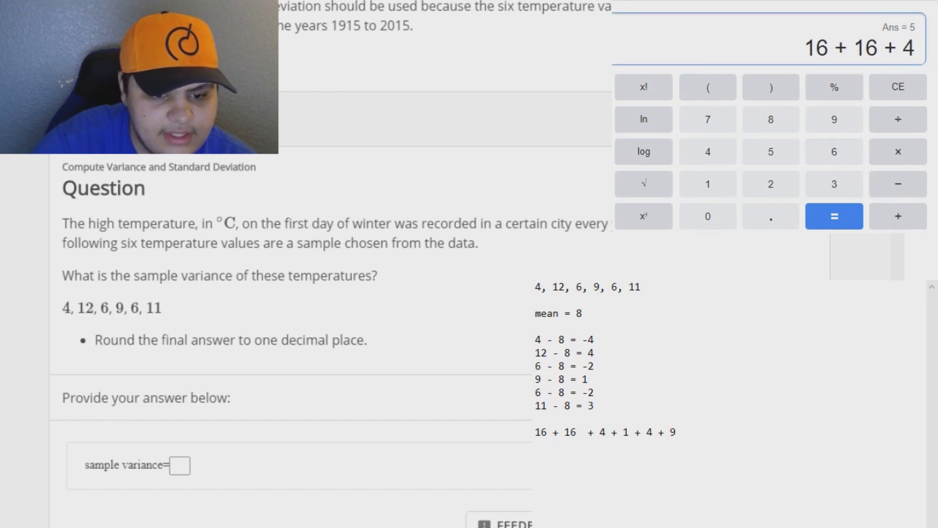
pyautogui.click(677, 433)
pyautogui.write('+1+')
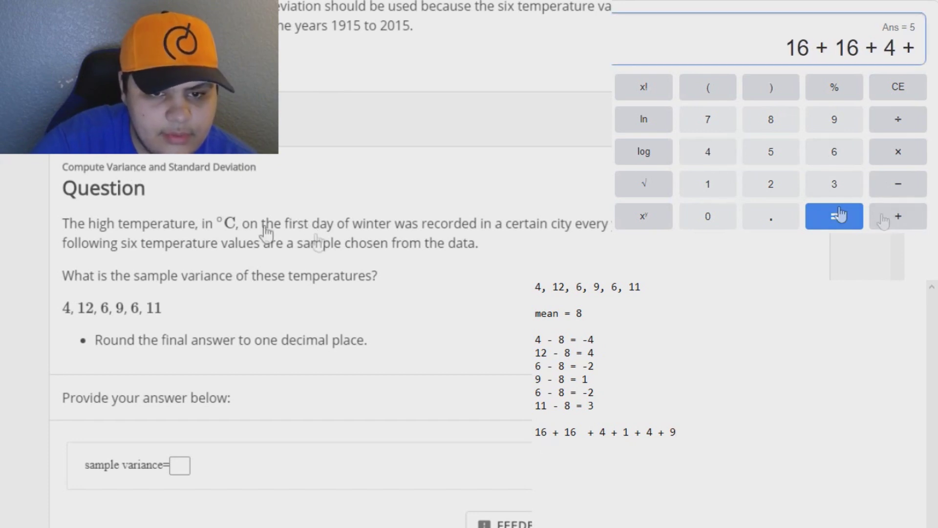
pyautogui.click(723, 149)
pyautogui.click(894, 213)
pyautogui.click(843, 129)
pyautogui.click(843, 219)
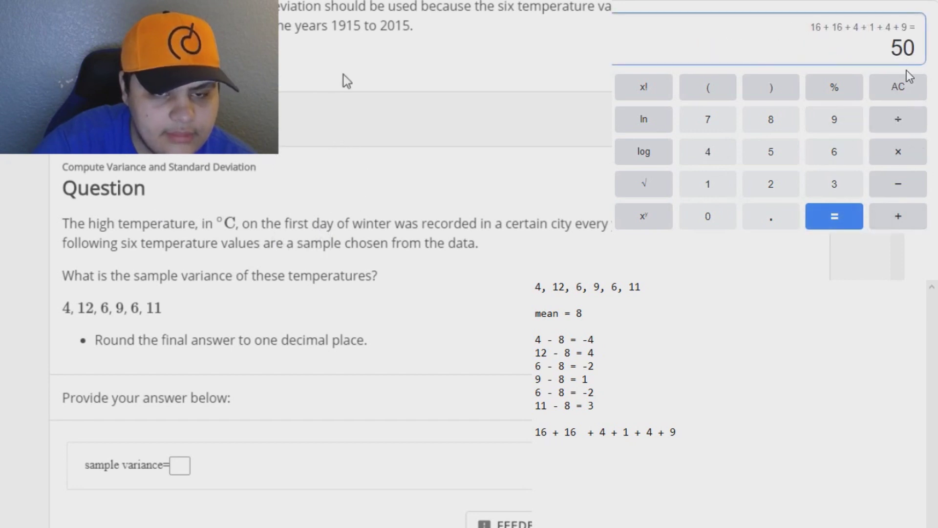
# - Divide the calculated sum by 5 on the calculator and complete the last line of the notes with "= 50/ 5 = 10"
pyautogui.click(896, 122)
pyautogui.click(776, 161)
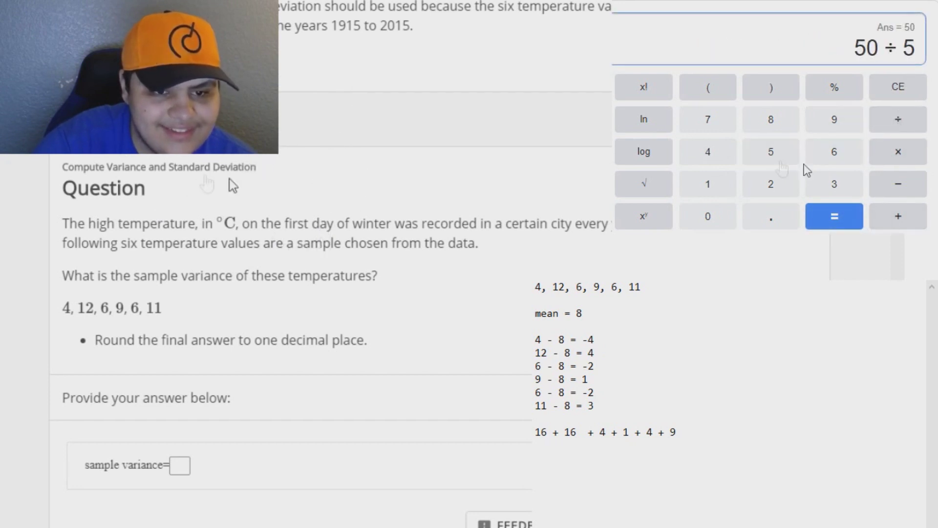
pyautogui.click(835, 216)
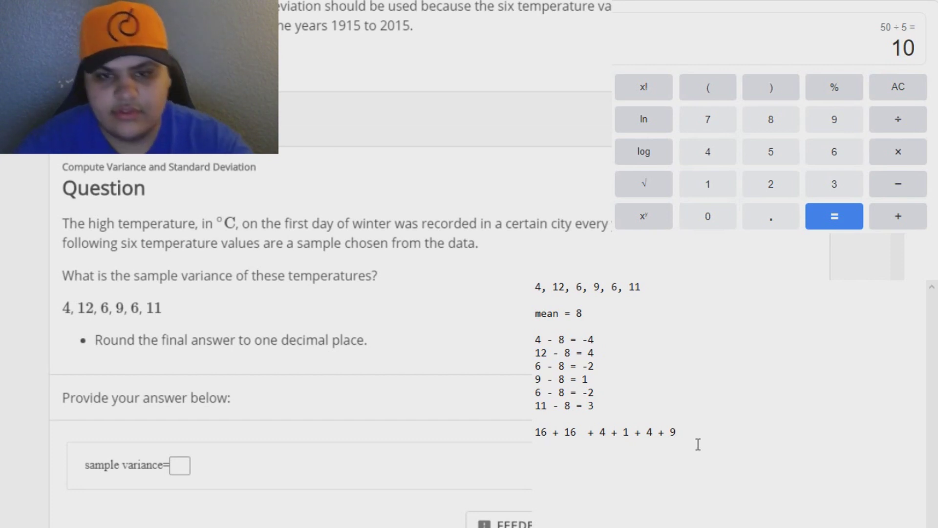
pyautogui.write('= 50')
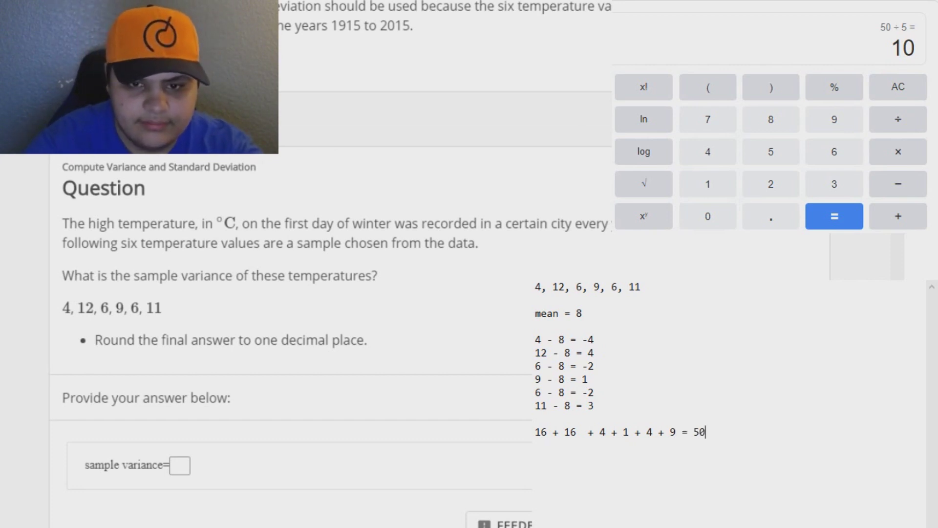
pyautogui.write('/ 5 = 10')
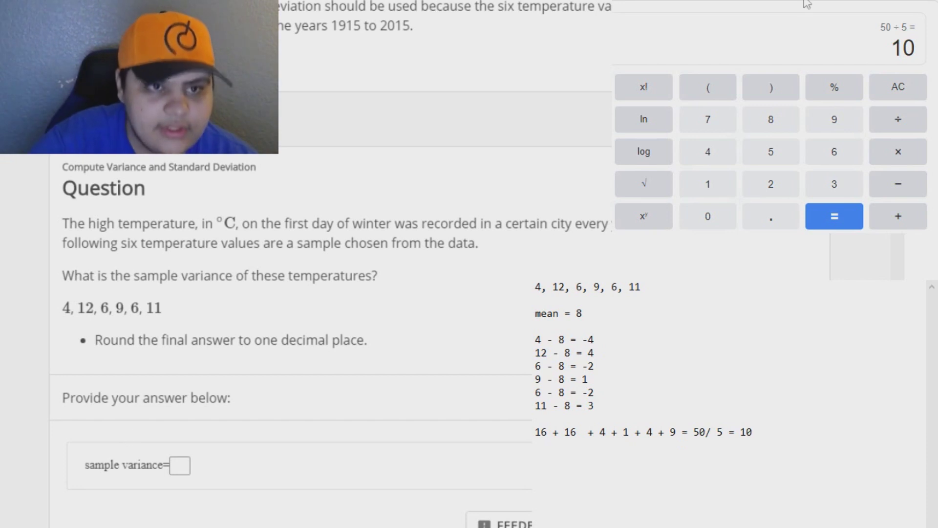
# - Review the sample standard deviation formula and its calculation steps in the reference article, and return to the question
pyautogui.hotkey('ctrl', 'Tab')
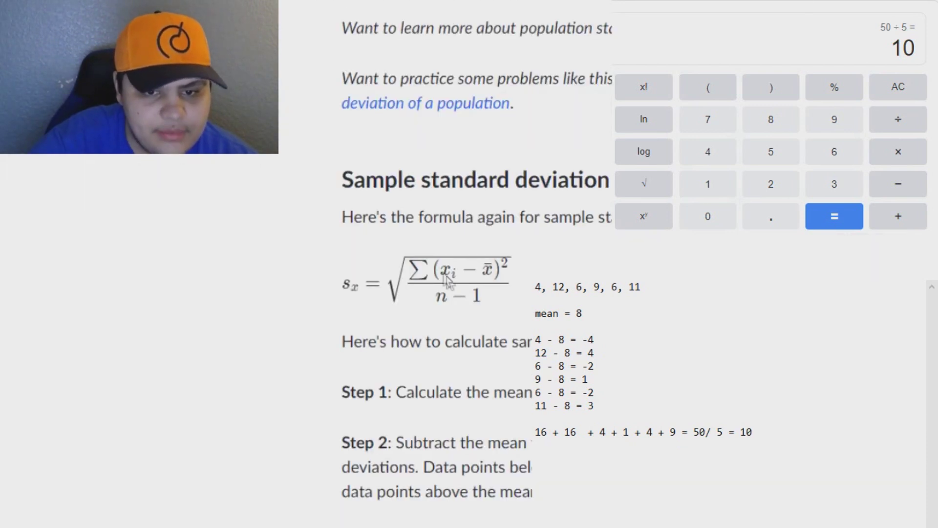
pyautogui.scroll(-2, 460, 292)
pyautogui.scroll(-3, 437, 293)
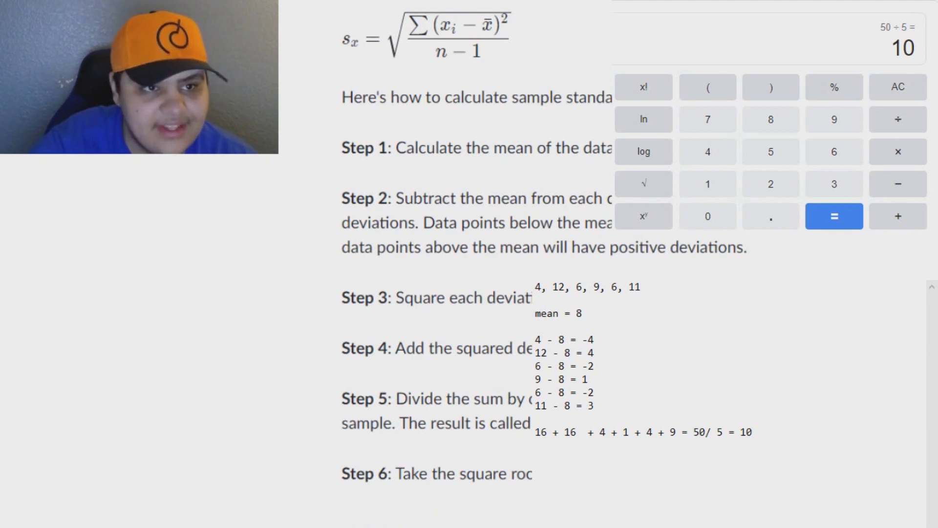
pyautogui.click(391, 1)
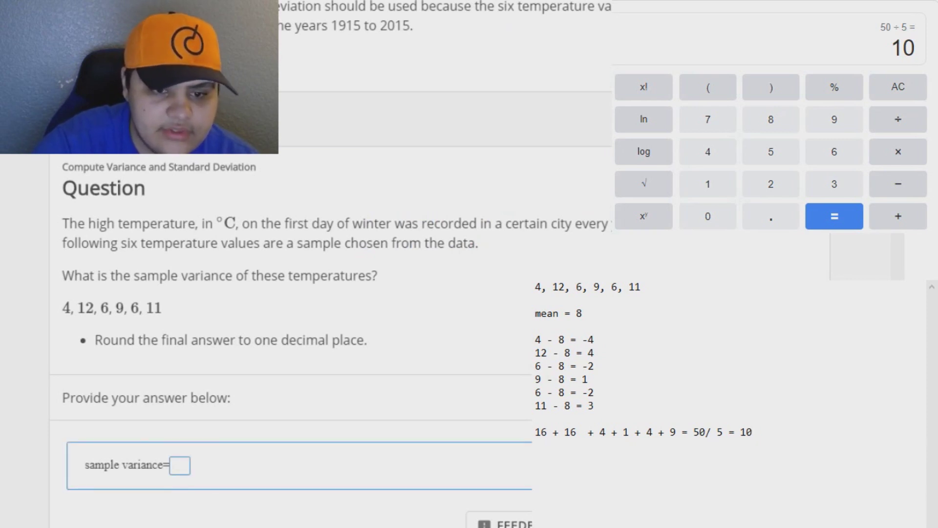
# - Submit 10 as the sample variance and review the answer explanation down to the following question
pyautogui.click(275, 483)
pyautogui.write('10')
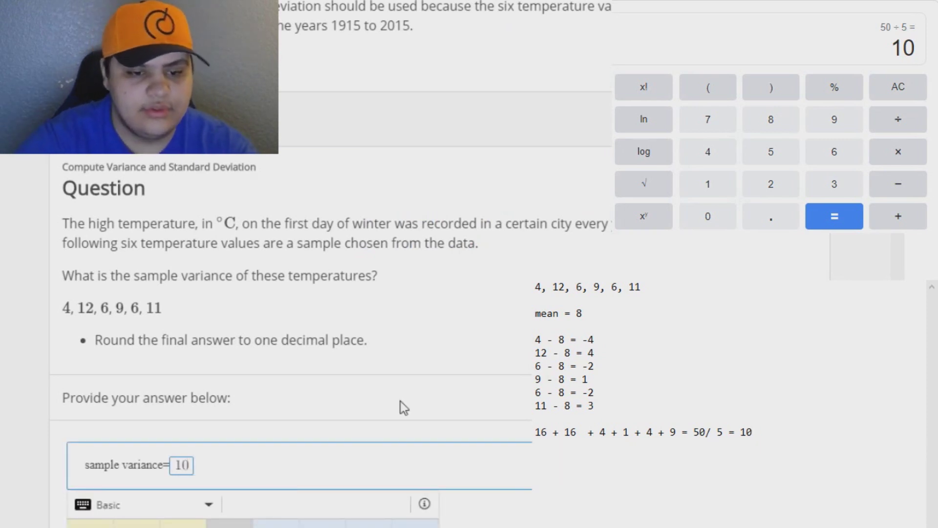
pyautogui.scroll(-5, 402, 407)
pyautogui.click(753, 523)
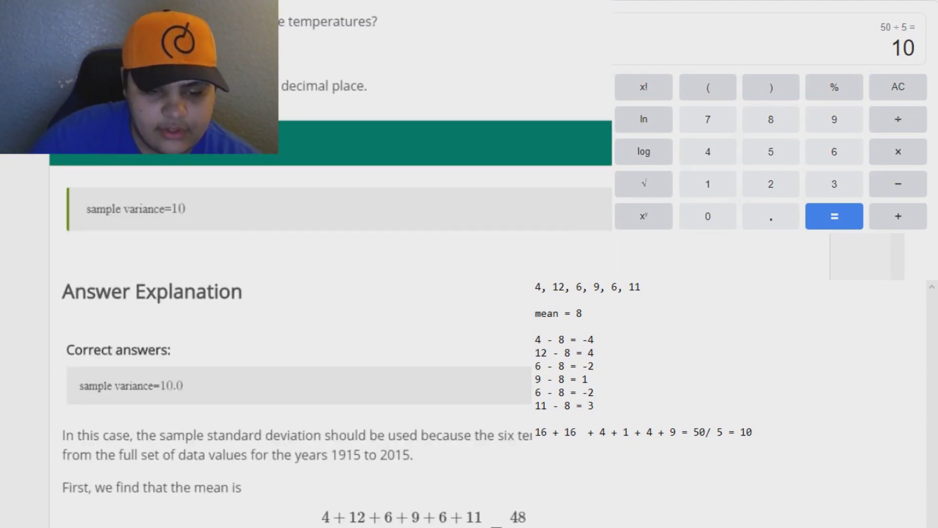
pyautogui.scroll(-10, 445, 144)
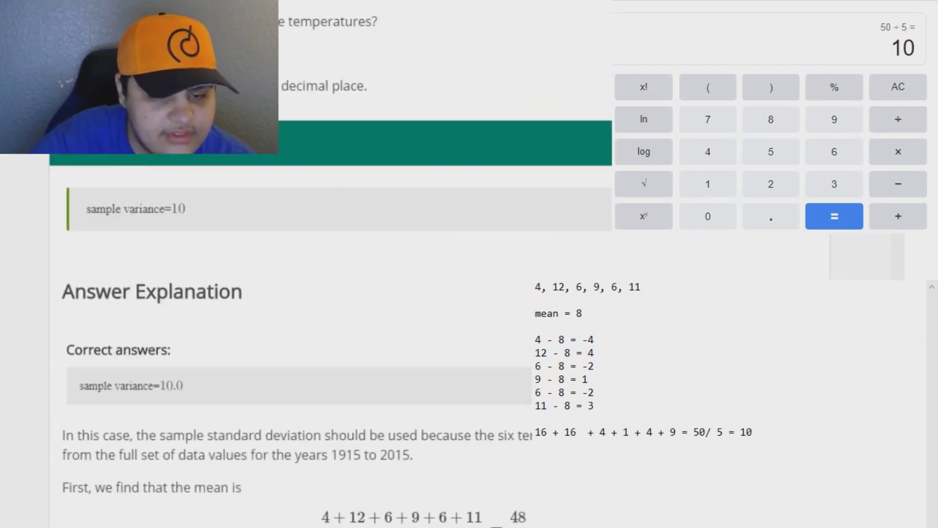
pyautogui.scroll(-7, 337, 274)
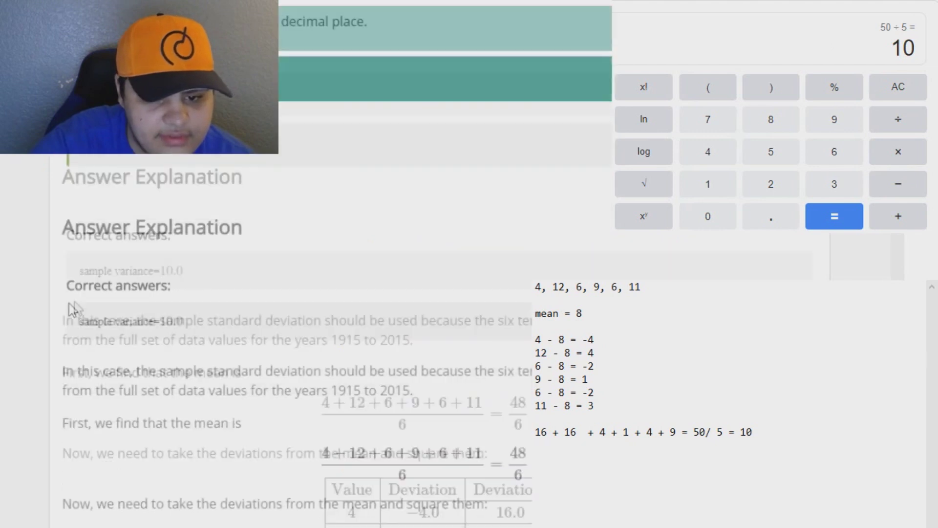
pyautogui.scroll(-9, 337, 293)
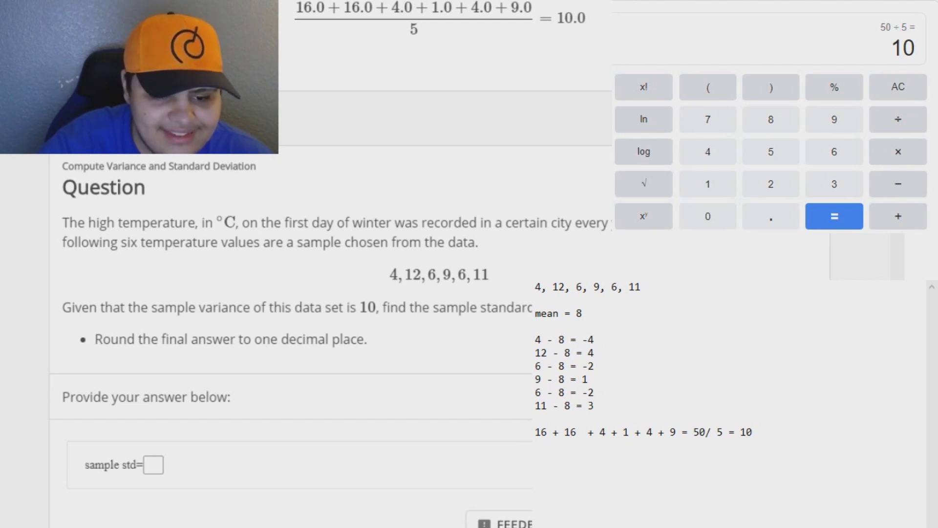
pyautogui.click(897, 87)
pyautogui.click(706, 193)
pyautogui.click(714, 223)
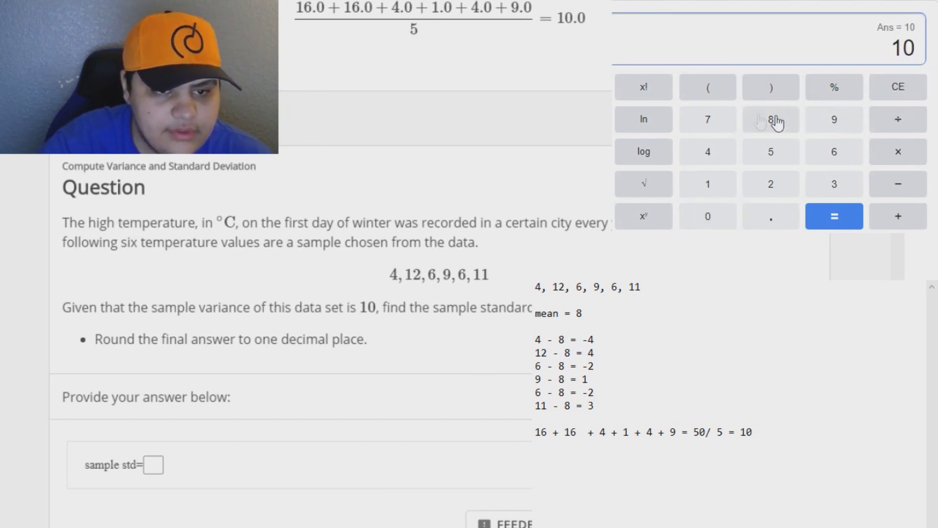
pyautogui.click(650, 188)
pyautogui.click(837, 226)
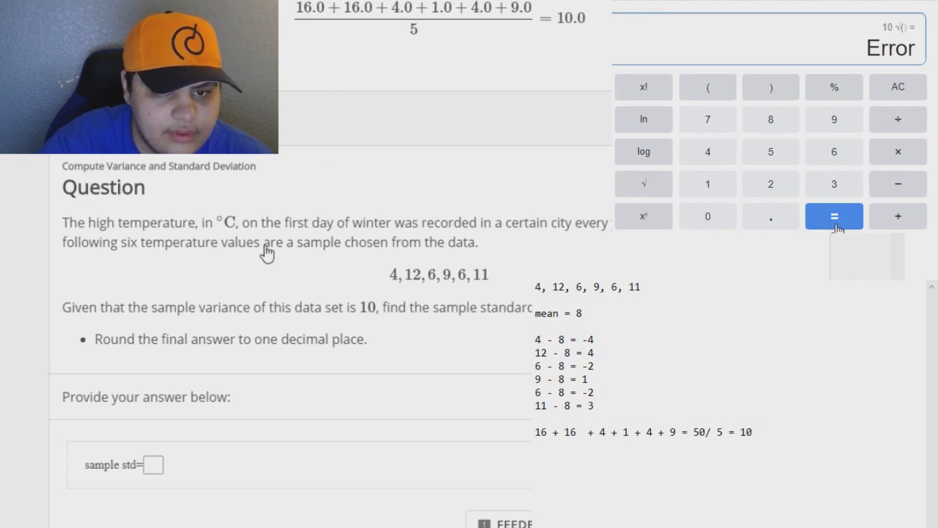
# - Calculate the square root of 10 on the calculator
pyautogui.click(644, 184)
pyautogui.click(815, 223)
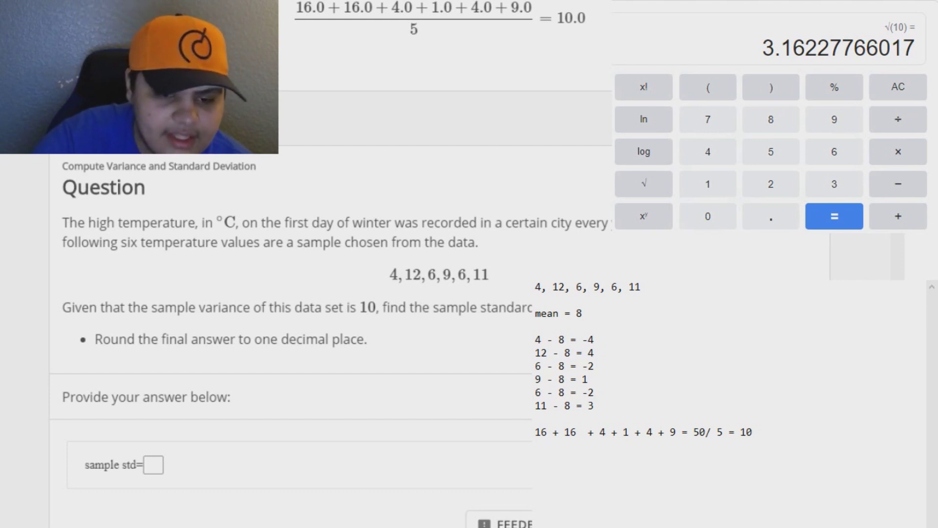
# - Fill in the sample standard deviation answer for the temperature data and submit it
pyautogui.click(153, 465)
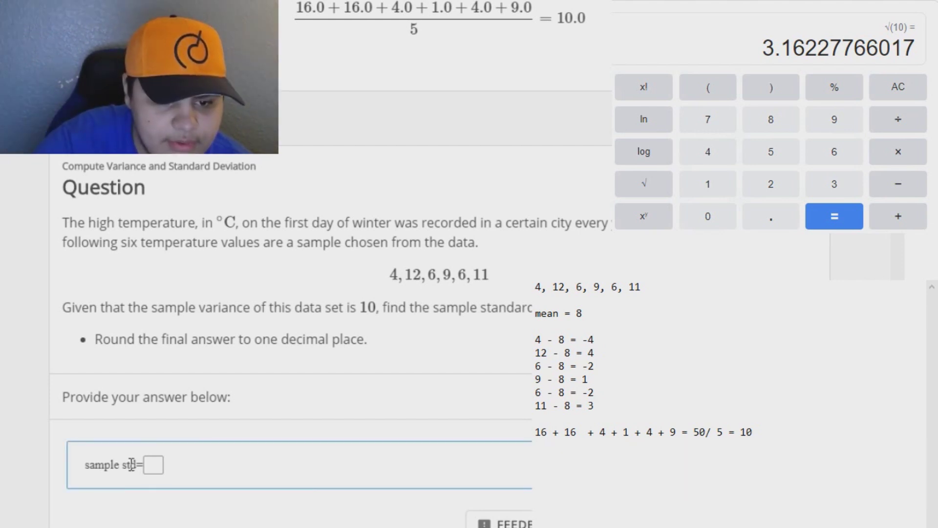
pyautogui.click(177, 399)
pyautogui.click(151, 442)
pyautogui.click(148, 399)
pyautogui.press('Return')
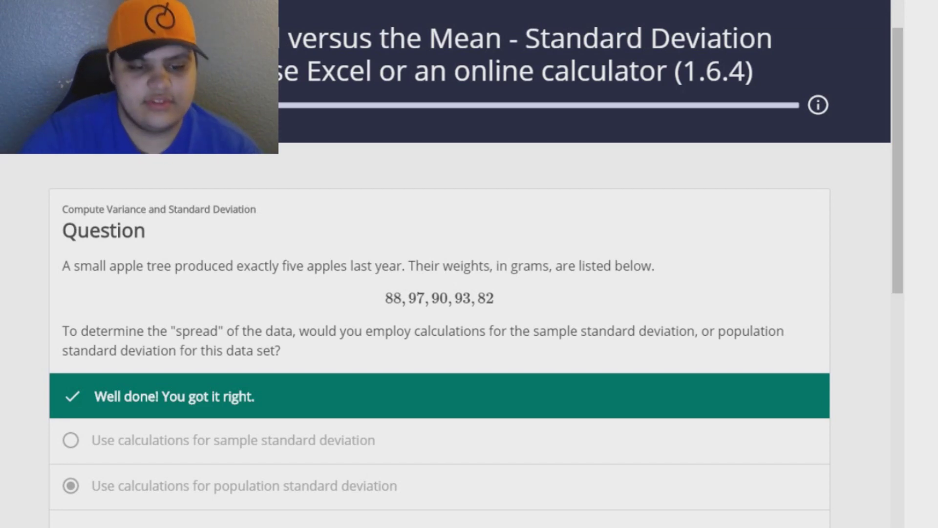
# - Review the explanation for choosing population standard deviation and read the following question on the variance of the apple weights
pyautogui.scroll(-15, 503, 370)
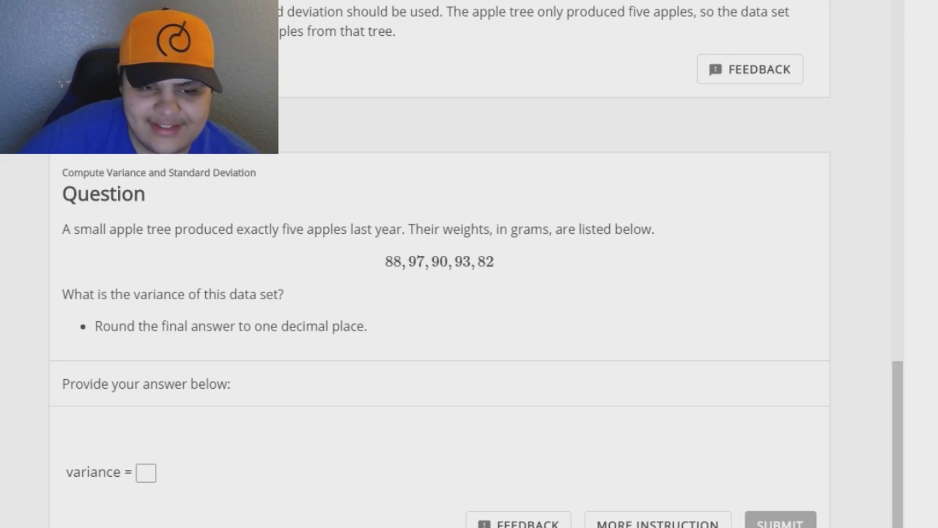
pyautogui.scroll(8, 543, 156)
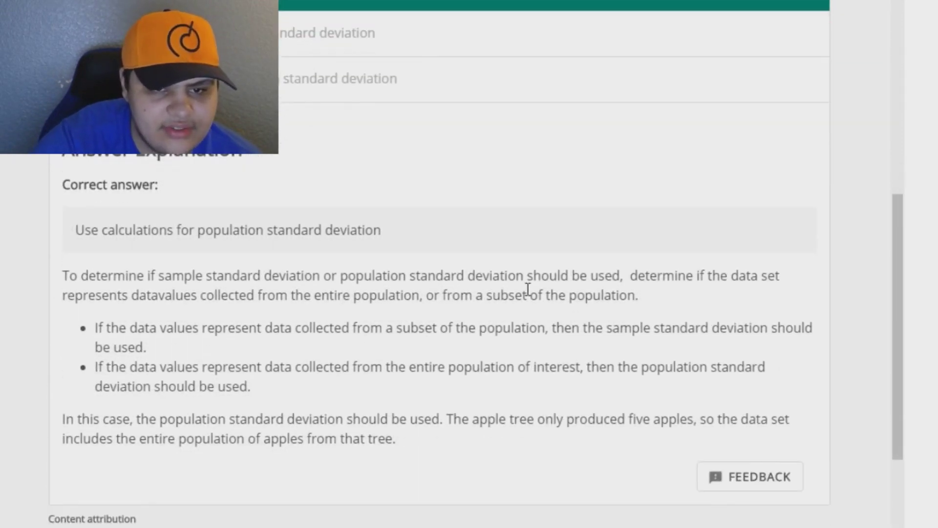
pyautogui.scroll(-8, 527, 290)
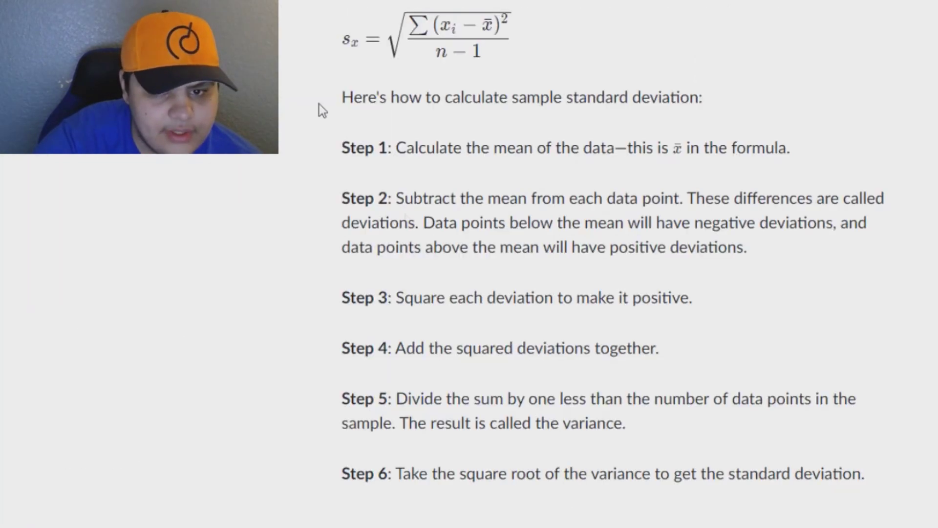
# - Find the population standard deviation formula and its calculation steps in the reference article
pyautogui.scroll(1, 321, 109)
pyautogui.scroll(-6, 467, 321)
pyautogui.scroll(4, 467, 322)
pyautogui.scroll(-10, 465, 45)
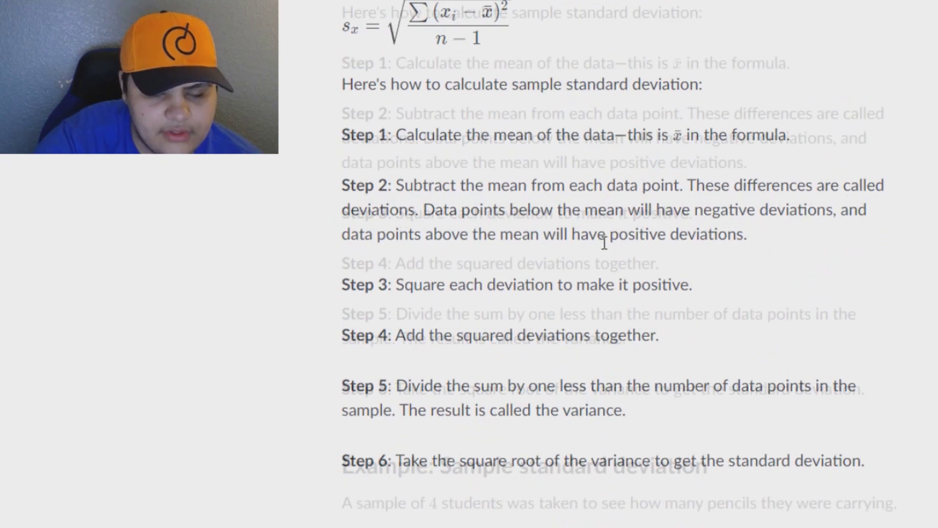
pyautogui.scroll(-10, 617, 259)
pyautogui.scroll(20, 623, 257)
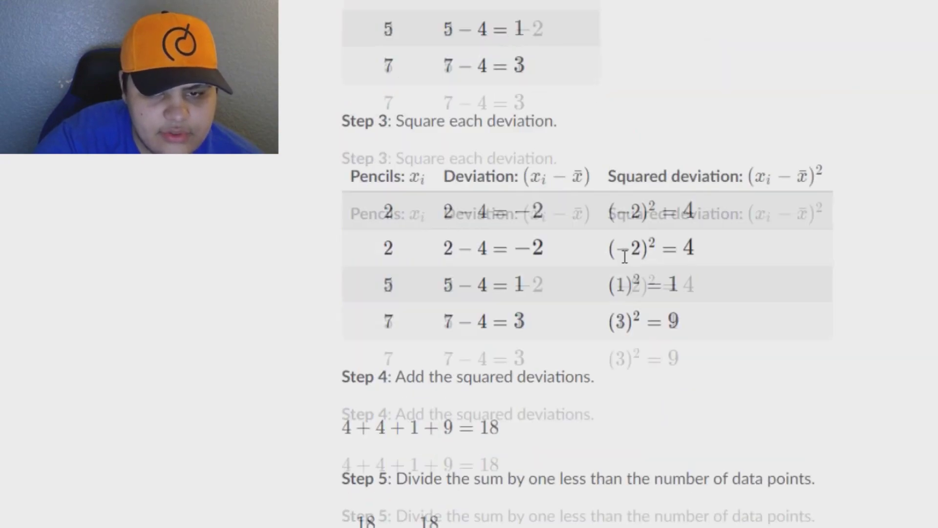
pyautogui.scroll(15, 626, 269)
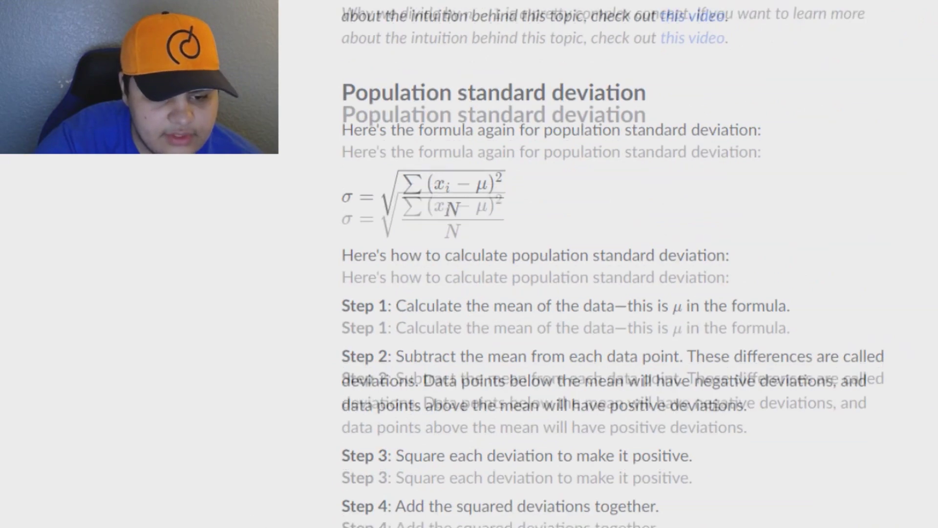
pyautogui.scroll(2, 420, 303)
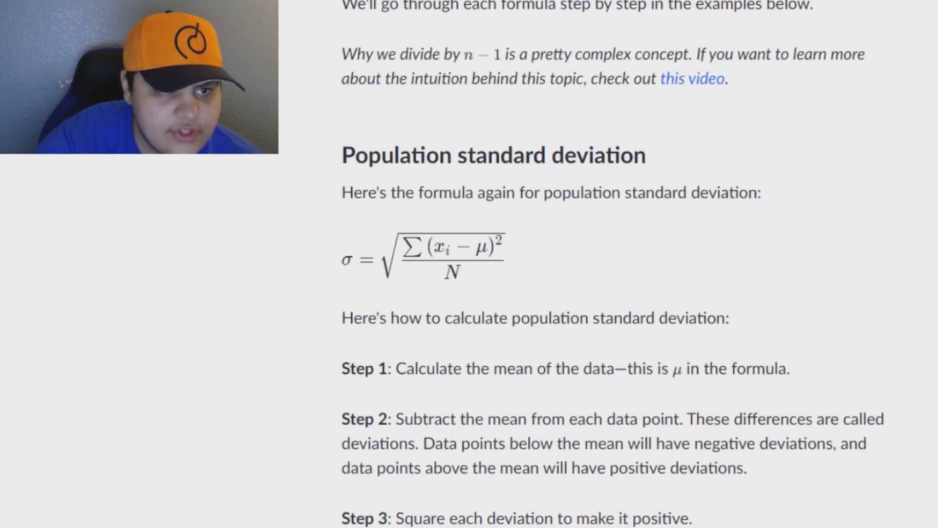
# - Return to the variance question, erase the old temperature workings from the notes and clear the calculator
pyautogui.click(70, 526)
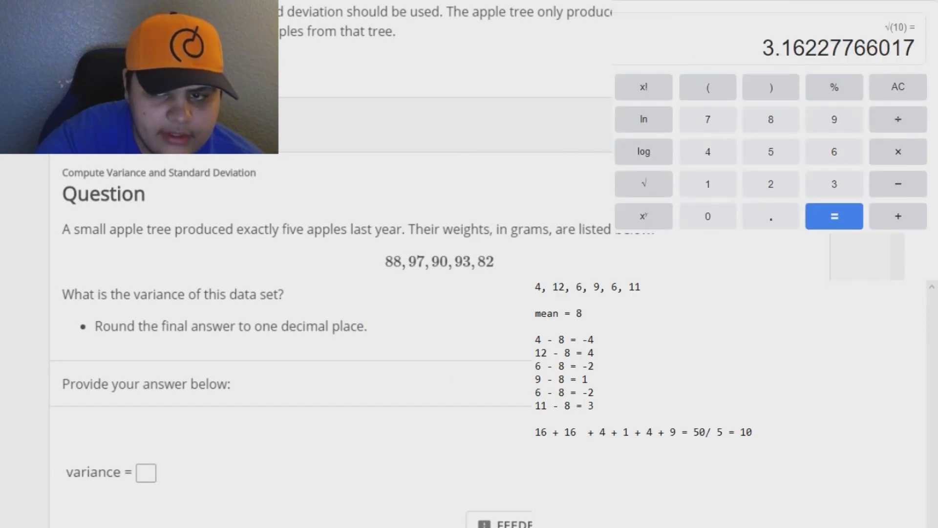
pyautogui.hotkey('ctrl', 'a')
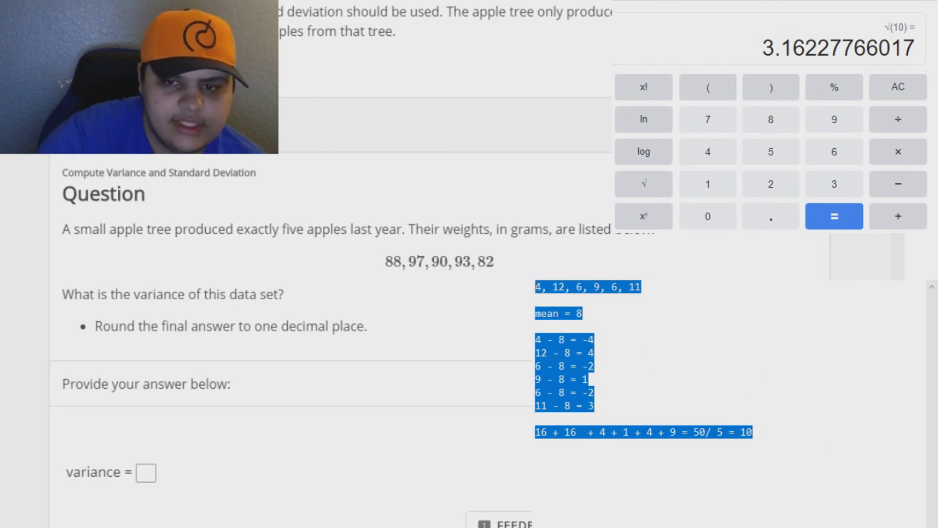
pyautogui.press('BackSpace')
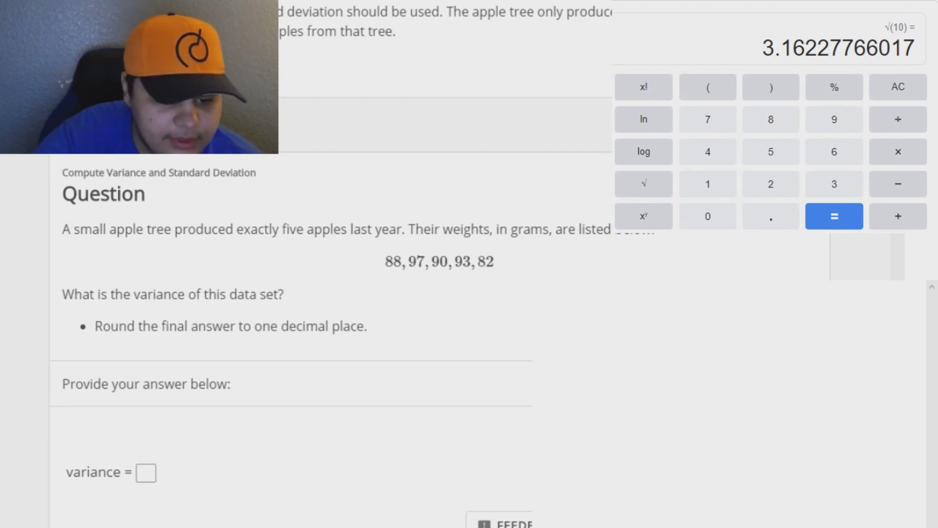
pyautogui.click(898, 87)
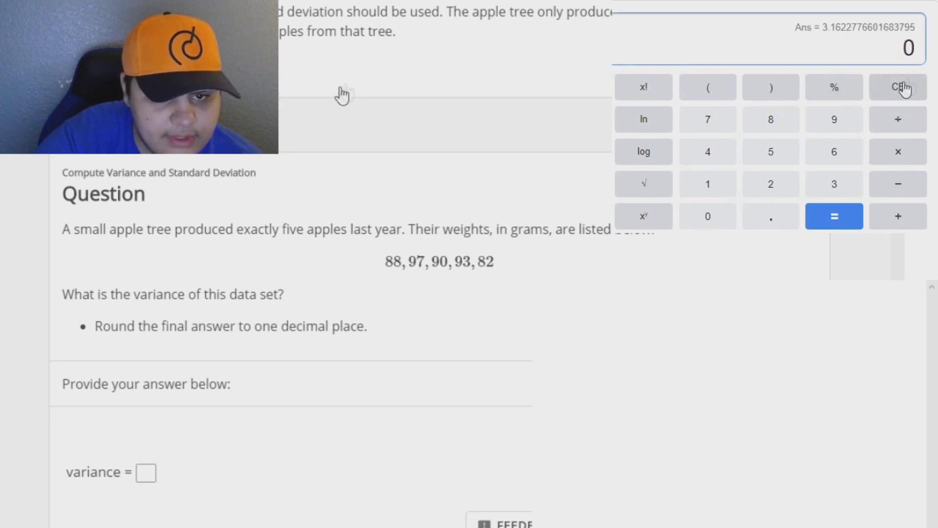
pyautogui.click(910, 93)
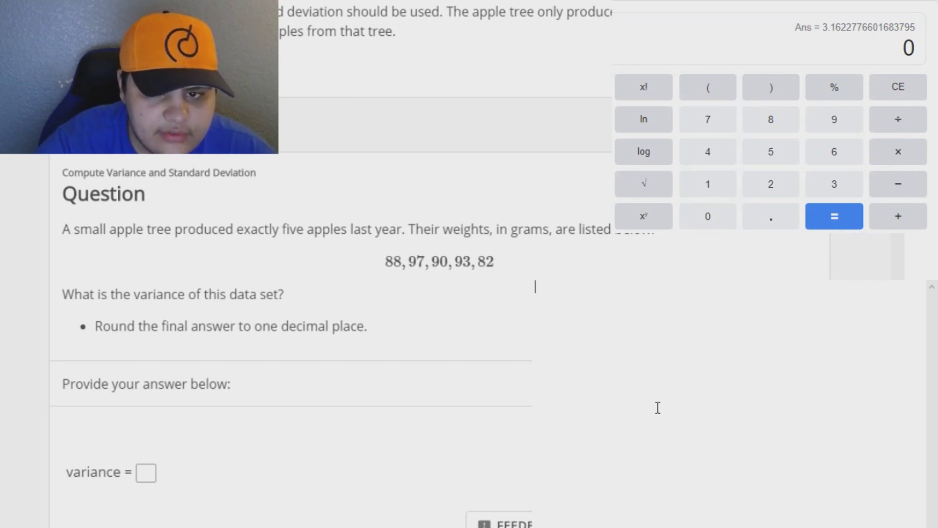
# - Write the apple weights 88, 97, 90, 93, 82 in the notes
pyautogui.write('88 ,')
pyautogui.press('BackSpace')
pyautogui.press('BackSpace')
pyautogui.press('BackSpace')
pyautogui.write(', 97, 90 ,==')
pyautogui.press('BackSpace')
pyautogui.press('BackSpace')
pyautogui.press('BackSpace')
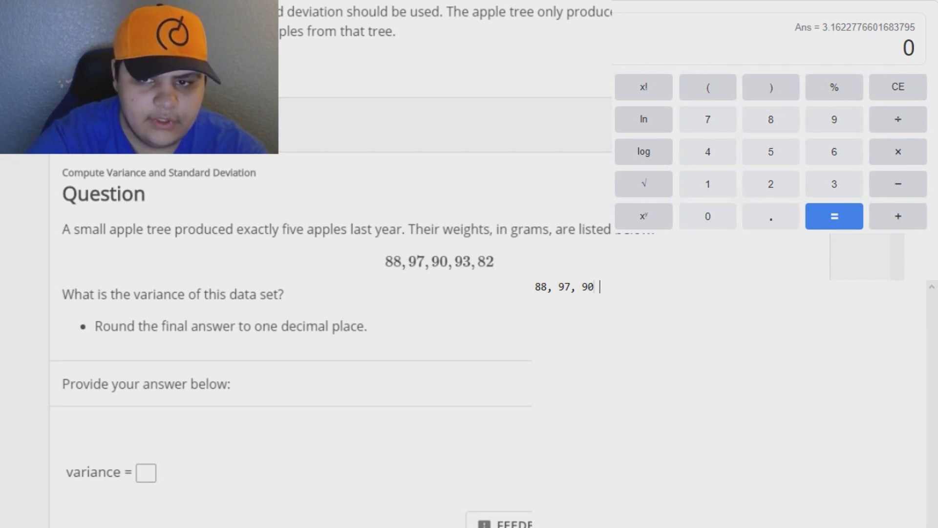
pyautogui.write('93, 82')
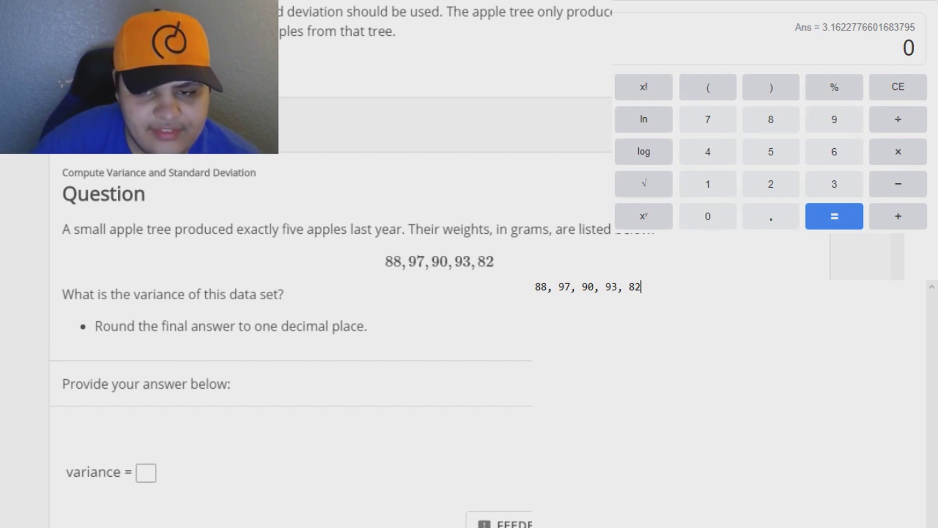
pyautogui.press('Return')
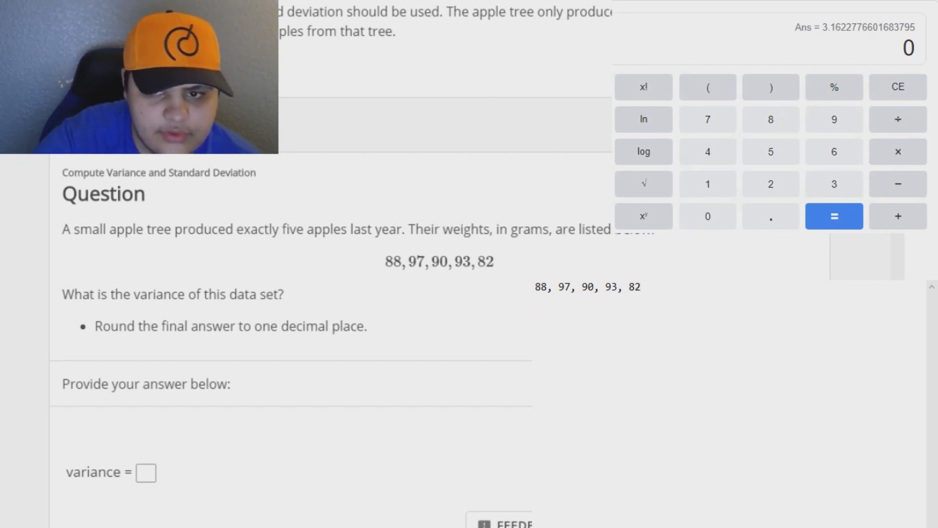
# - Begin the sum of the apple weights on the calculator by entering 88 + 97 + 9
pyautogui.click(771, 121)
pyautogui.click(771, 120)
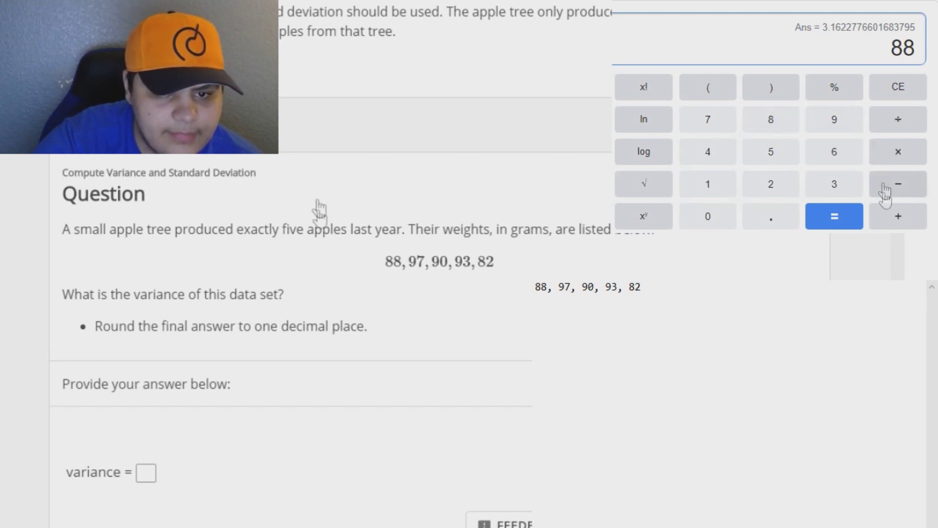
pyautogui.click(898, 216)
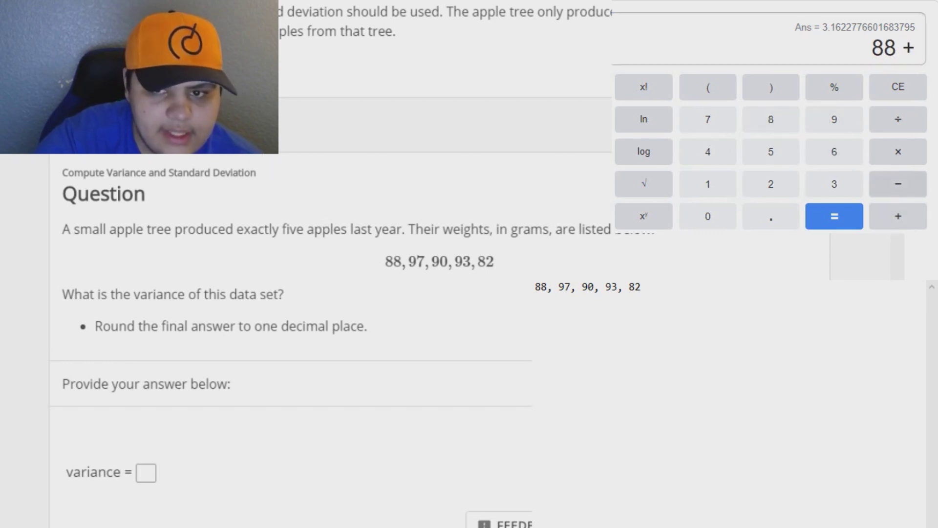
pyautogui.click(834, 120)
pyautogui.click(698, 124)
pyautogui.click(893, 215)
pyautogui.click(834, 122)
pyautogui.click(771, 216)
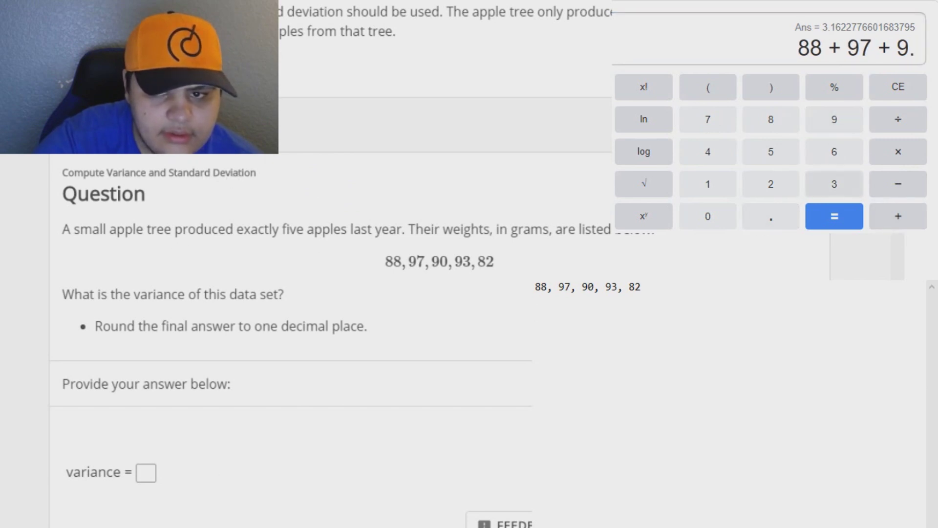
pyautogui.click(898, 216)
pyautogui.click(834, 129)
pyautogui.click(824, 191)
pyautogui.click(898, 216)
pyautogui.click(781, 130)
pyautogui.click(783, 192)
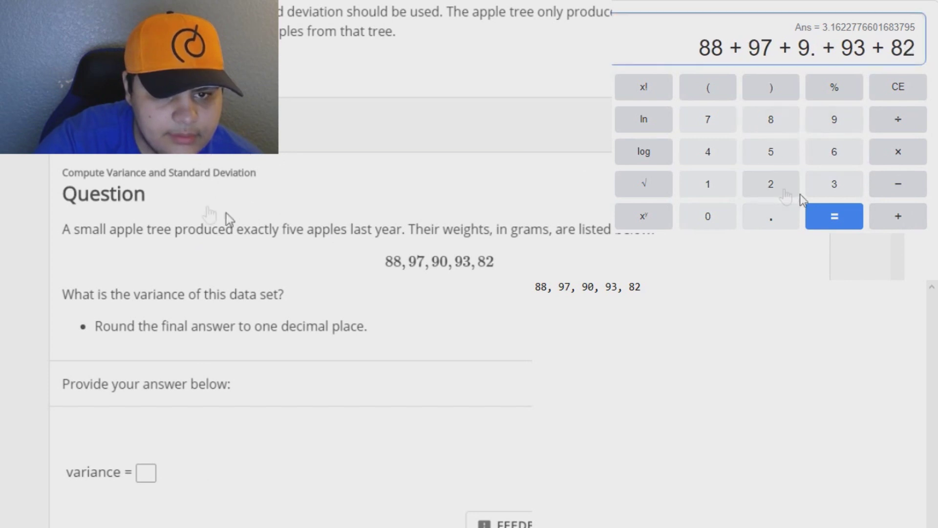
pyautogui.click(536, 314)
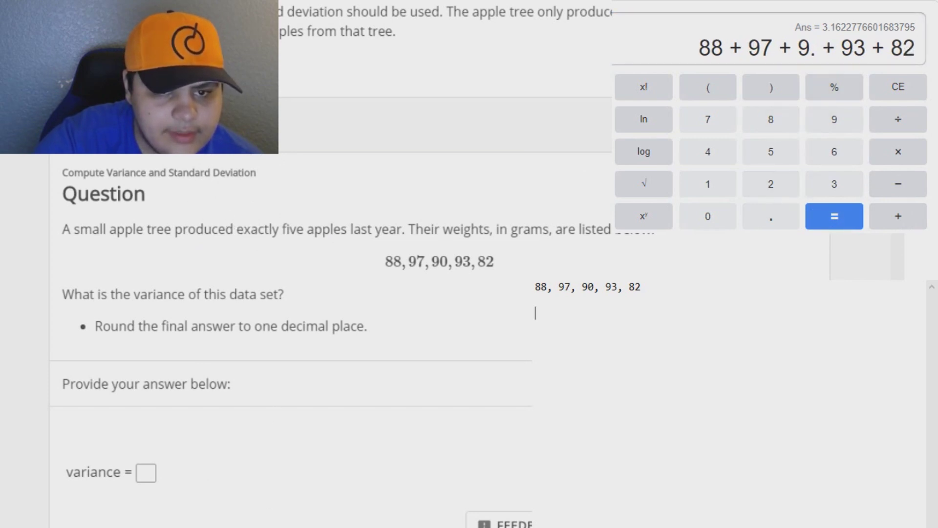
pyautogui.click(805, 57)
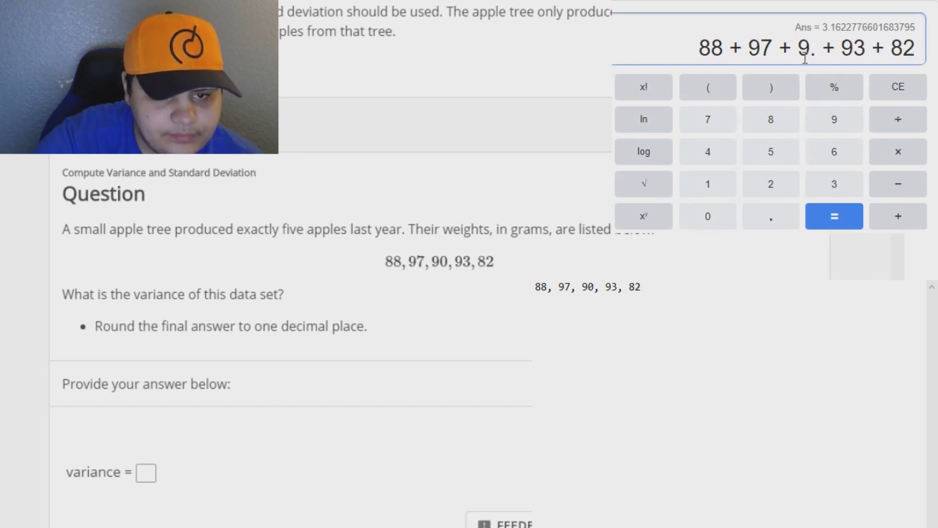
pyautogui.click(900, 88)
pyautogui.click(884, 80)
pyautogui.click(884, 81)
pyautogui.click(884, 81)
pyautogui.click(885, 81)
pyautogui.click(884, 80)
pyautogui.click(884, 81)
pyautogui.click(536, 313)
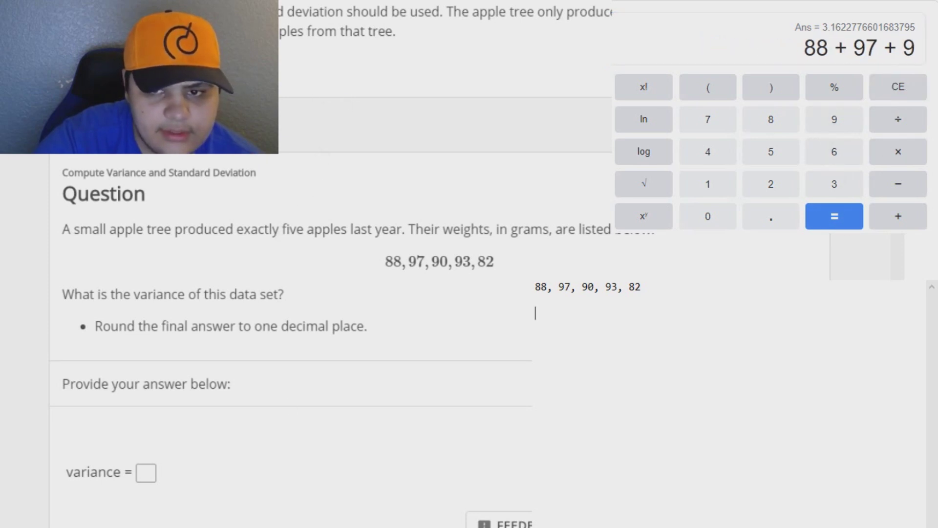
# - Complete the calculator sum as 88 + 97 + 90 + 93 + 82 and evaluate it
pyautogui.click(711, 216)
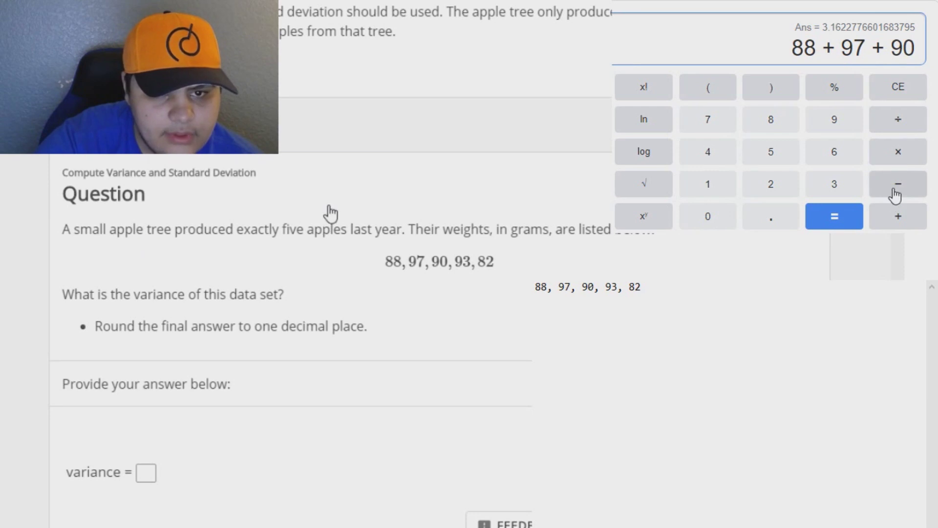
pyautogui.click(896, 220)
pyautogui.click(536, 313)
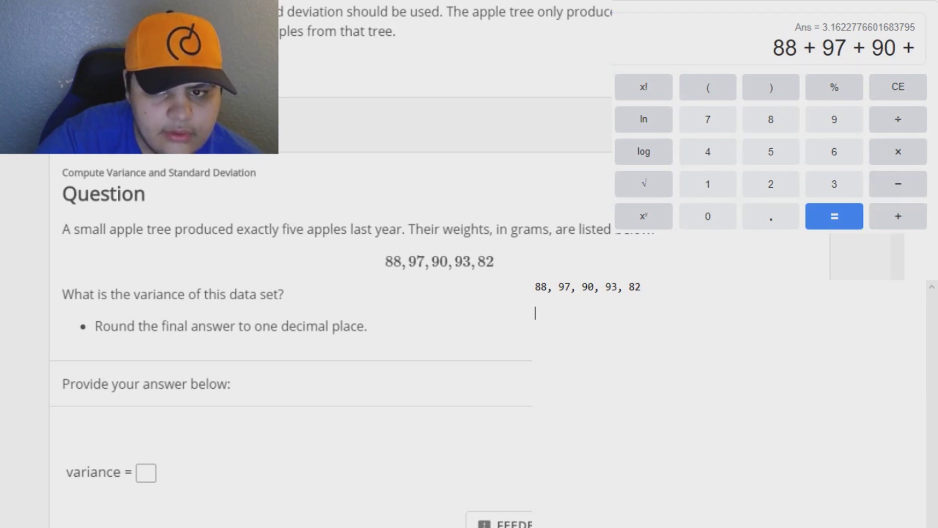
pyautogui.click(831, 122)
pyautogui.click(829, 189)
pyautogui.click(896, 215)
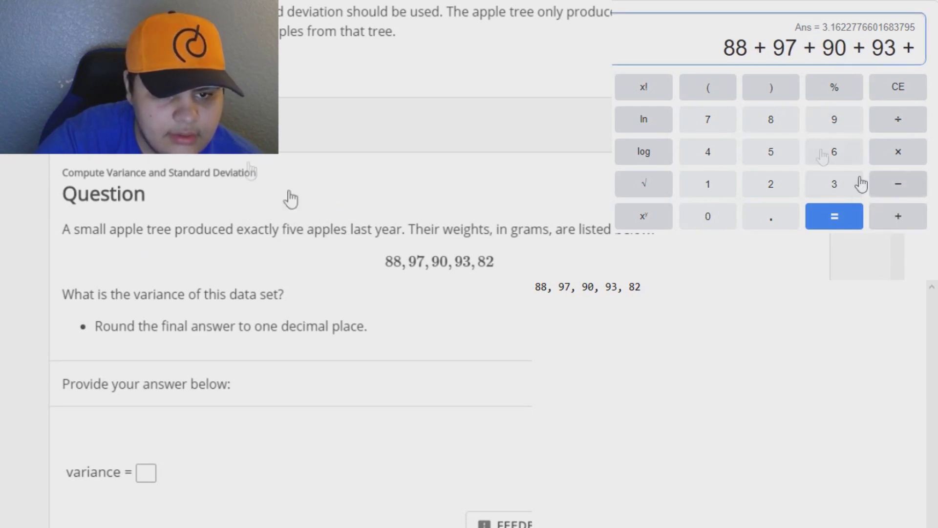
pyautogui.click(789, 128)
pyautogui.click(782, 184)
pyautogui.click(829, 220)
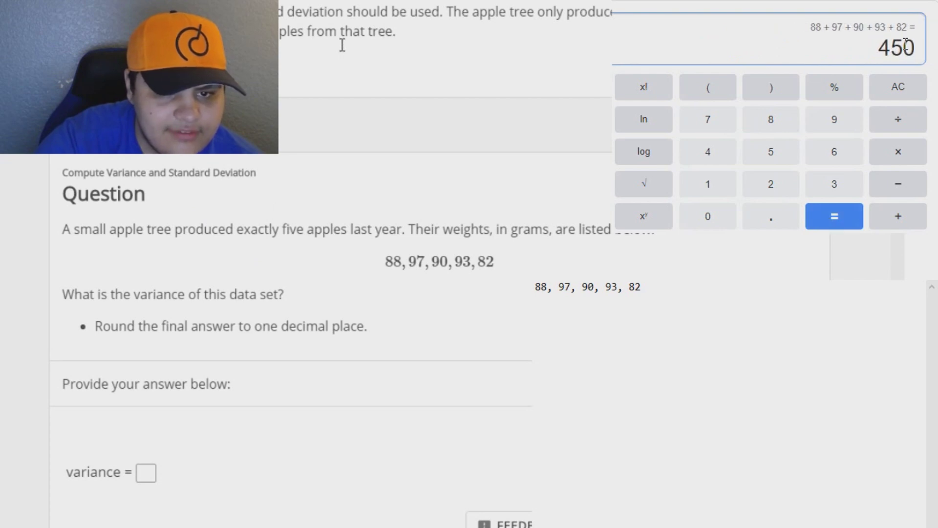
# - Divide the sum of the weights by 5 and record the result in the notes as mean= 90
pyautogui.click(902, 118)
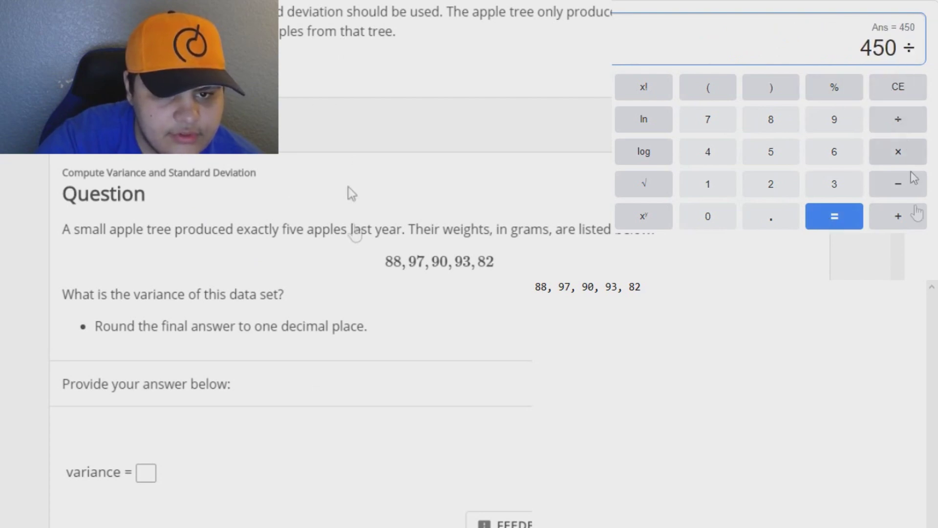
pyautogui.click(536, 313)
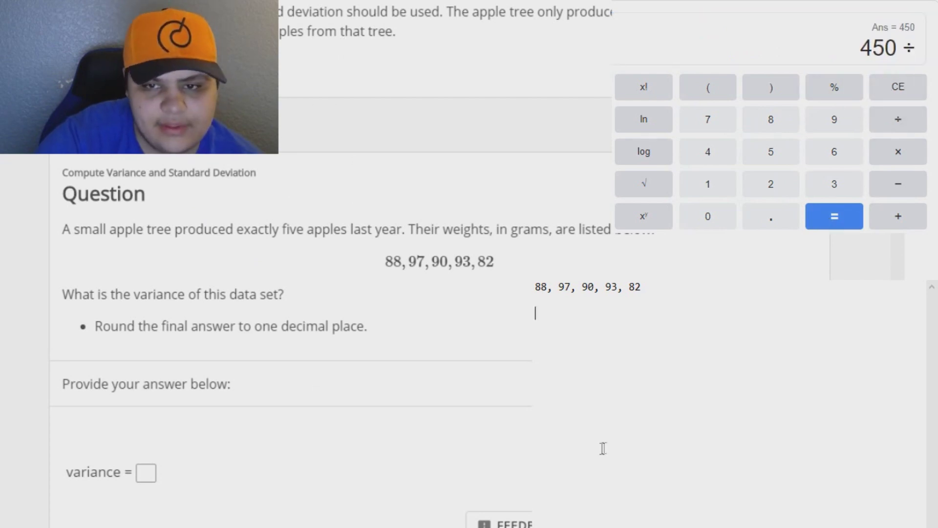
pyautogui.click(776, 155)
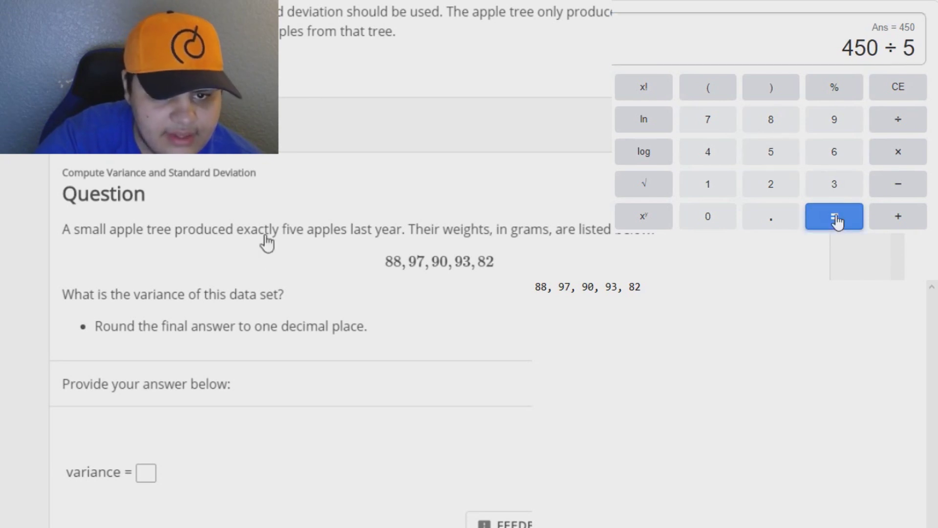
pyautogui.click(838, 221)
pyautogui.click(536, 313)
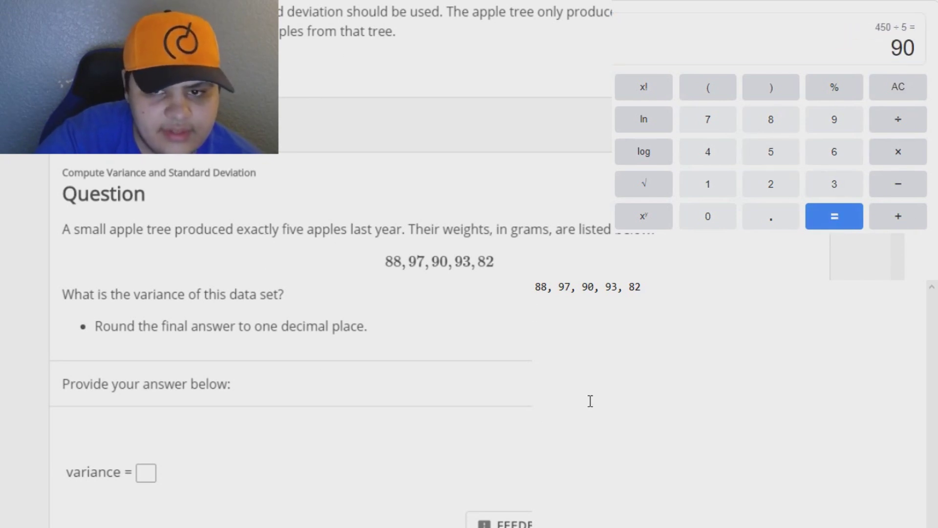
pyautogui.write('mean= 90')
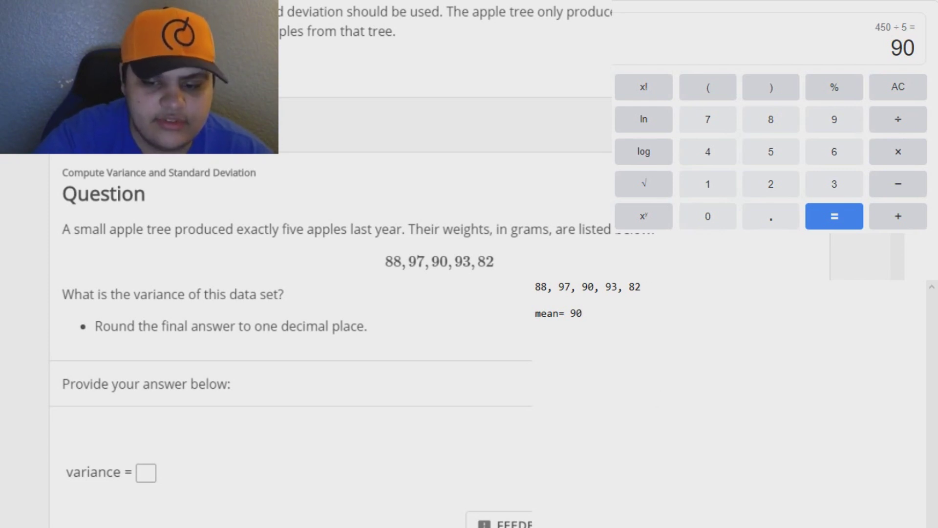
# - Write the first weight's deviation from the mean below it in the notes as 88 - 90 = -2
pyautogui.press('Return')
pyautogui.press('Return')
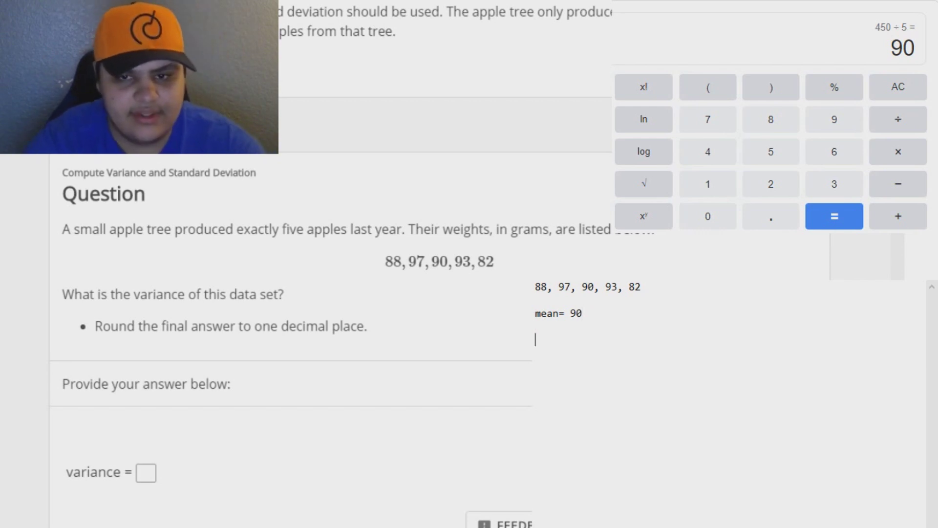
pyautogui.write('88-90')
pyautogui.press('BackSpace')
pyautogui.press('BackSpace')
pyautogui.press('BackSpace')
pyautogui.write('- 90 = -')
pyautogui.press('BackSpace')
pyautogui.write('= -2')
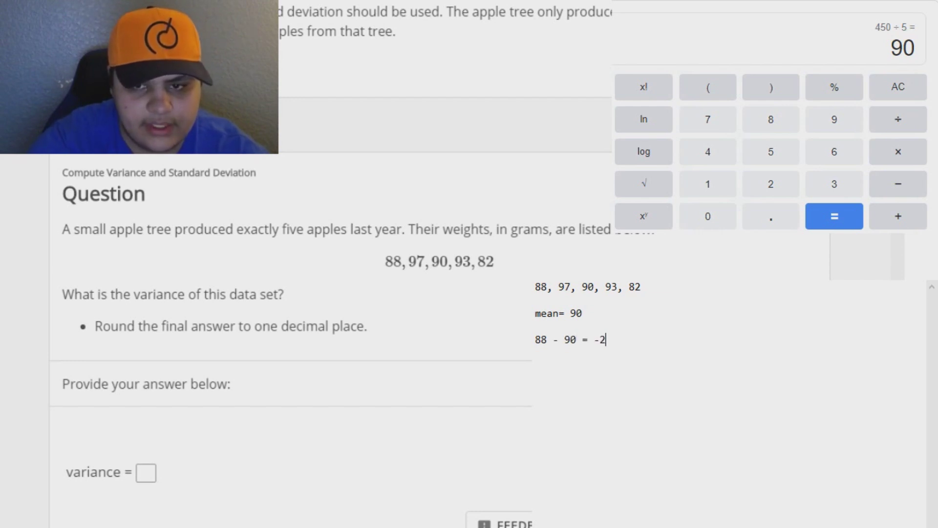
# - Write the deviations of the second and third weights in the notes as 97 - 90 = 7 and 90 - 90 = 0
pyautogui.press('Return')
pyautogui.write('9')
pyautogui.write(' -')
pyautogui.write('7 - 80')
pyautogui.press('BackSpace')
pyautogui.press('BackSpace')
pyautogui.write('90')
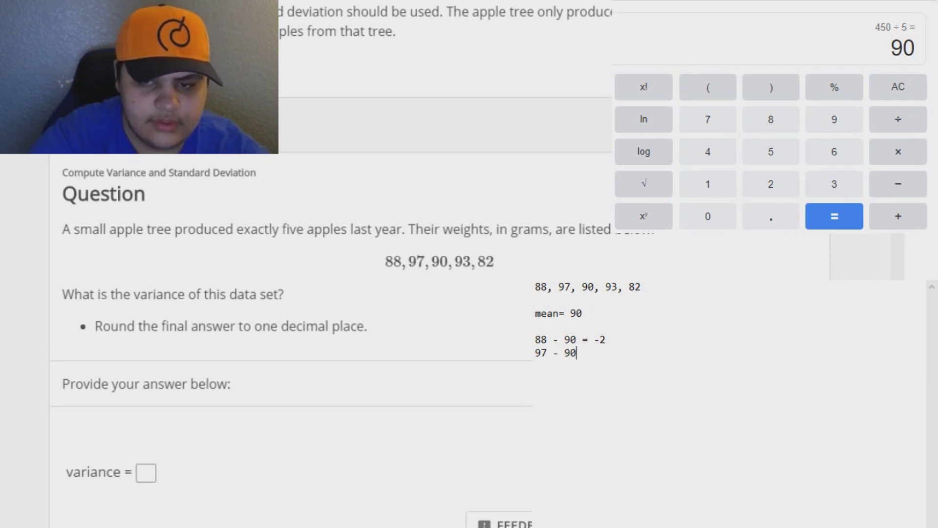
pyautogui.write(' = 790 -')
pyautogui.press('BackSpace')
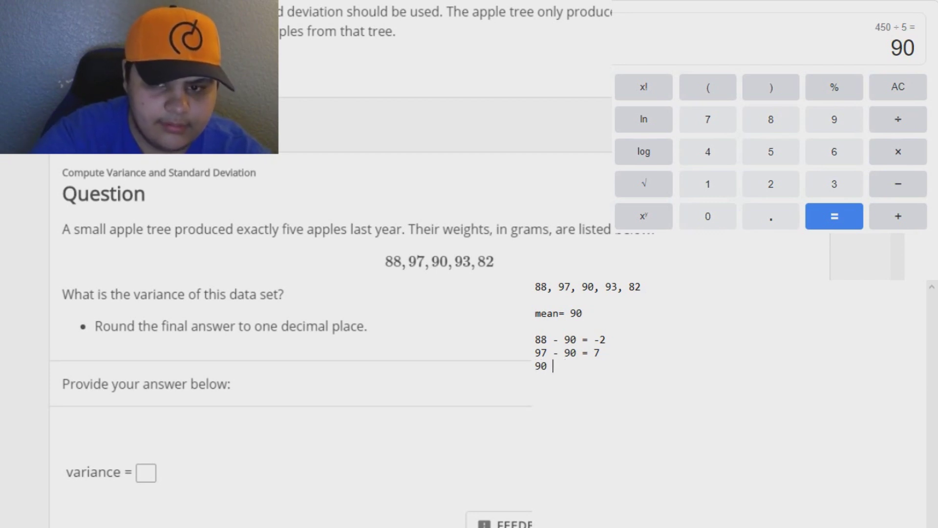
pyautogui.write('- 90 = 0')
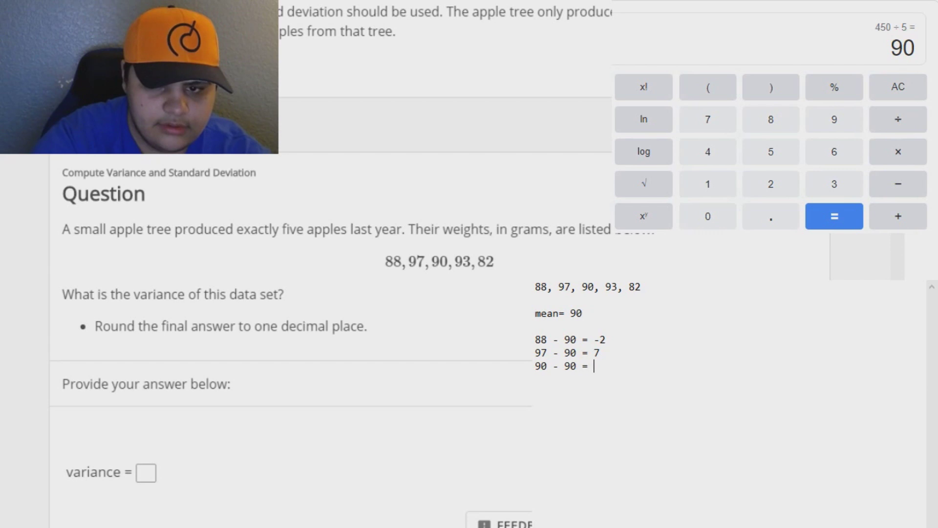
# - Write the deviations of the last two weights in the notes as 93 - 90 = 3 and 82 - 90 = -8
pyautogui.press('Return')
pyautogui.write('0')
pyautogui.press('BackSpace')
pyautogui.write('93 - 90 =')
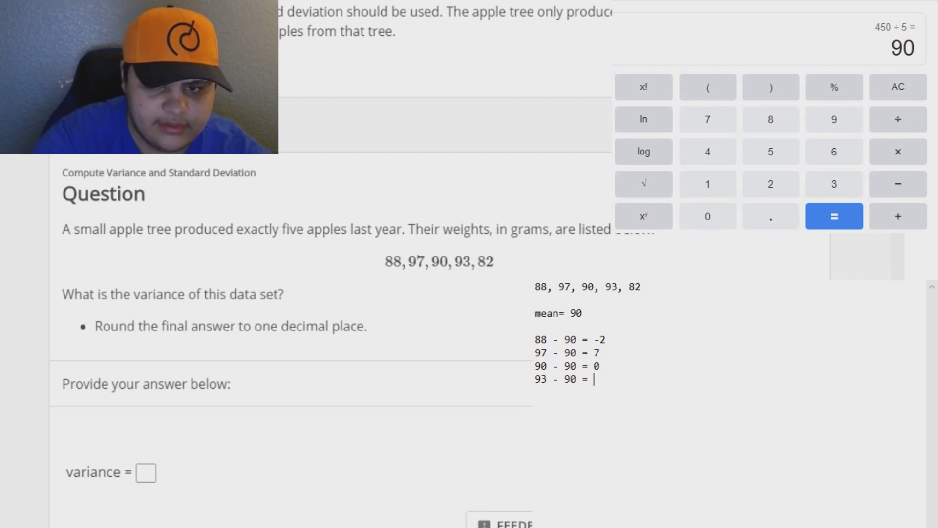
pyautogui.write('2 - 89')
pyautogui.press('BackSpace')
pyautogui.press('BackSpace')
pyautogui.press('BackSpace')
pyautogui.write('90 = 3 82 - 90 = -8  ')
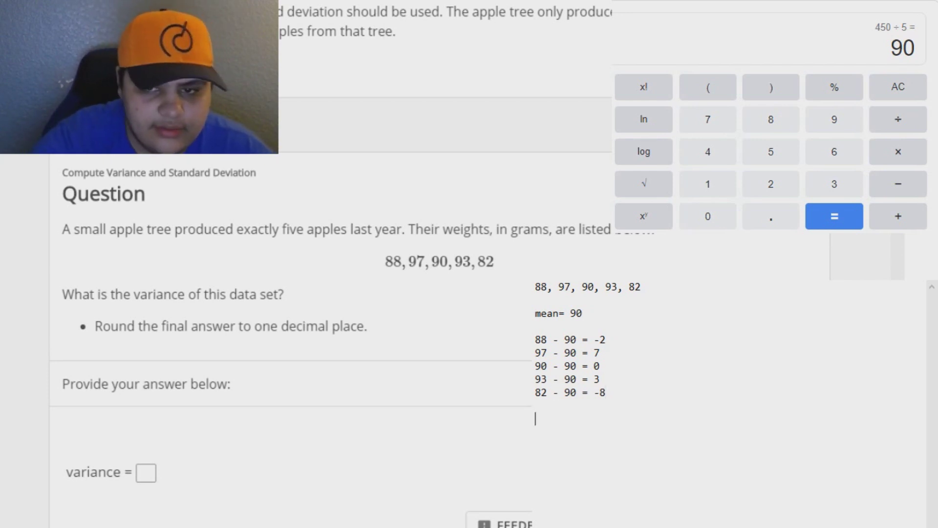
# - Write the sum of the squared deviations below them in the notes as 4 + 49 + 0 + 9 + 64=
pyautogui.write('4')
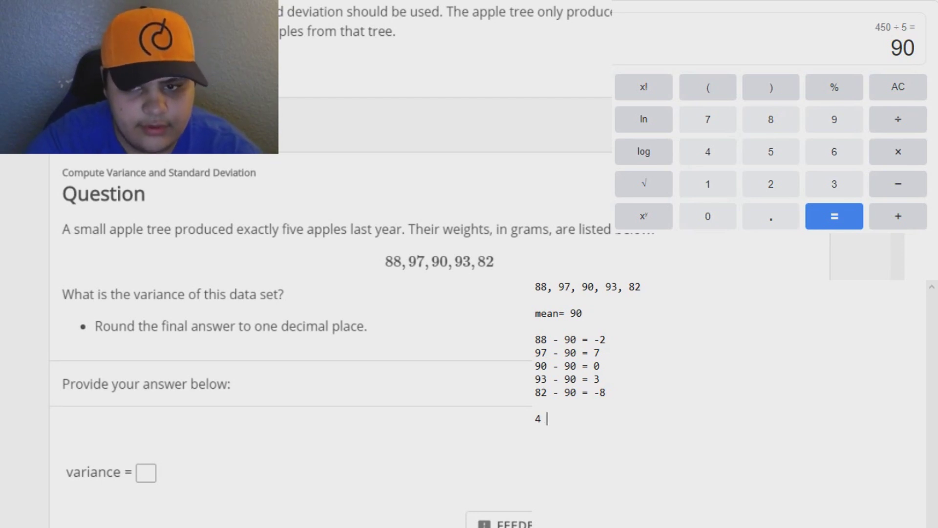
pyautogui.write(' + 49 + 0 + ')
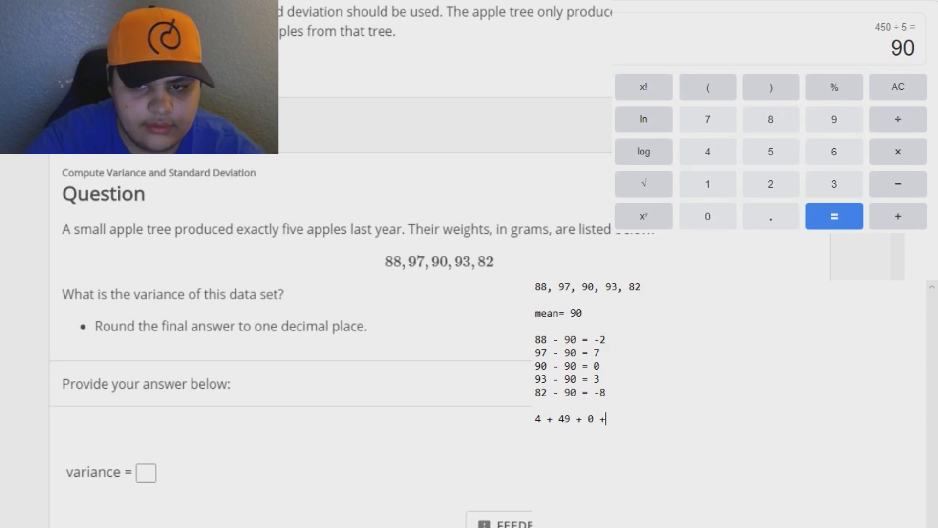
pyautogui.write('9 + 64=')
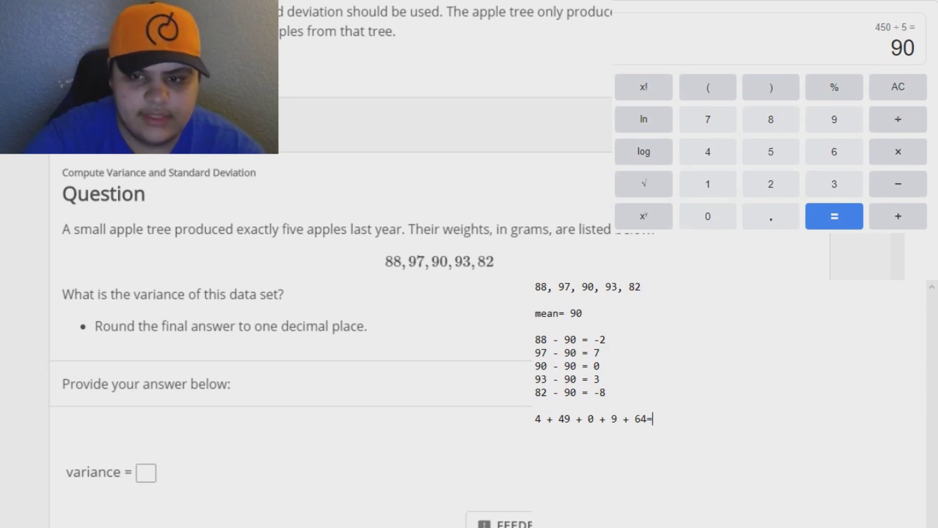
# - Clear the calculator and evaluate the sum of the squared deviations as 4 + 49 + 9 + 64
pyautogui.click(814, 47)
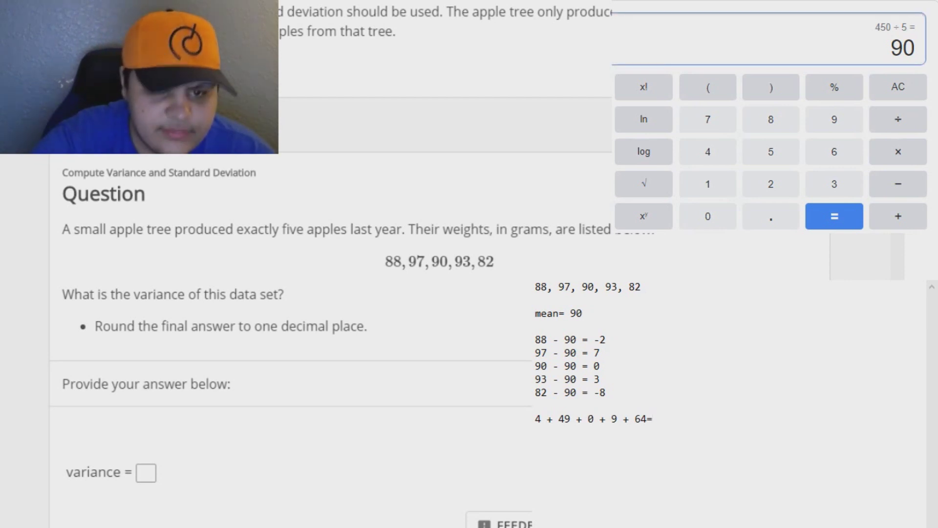
pyautogui.click(876, 93)
pyautogui.click(654, 419)
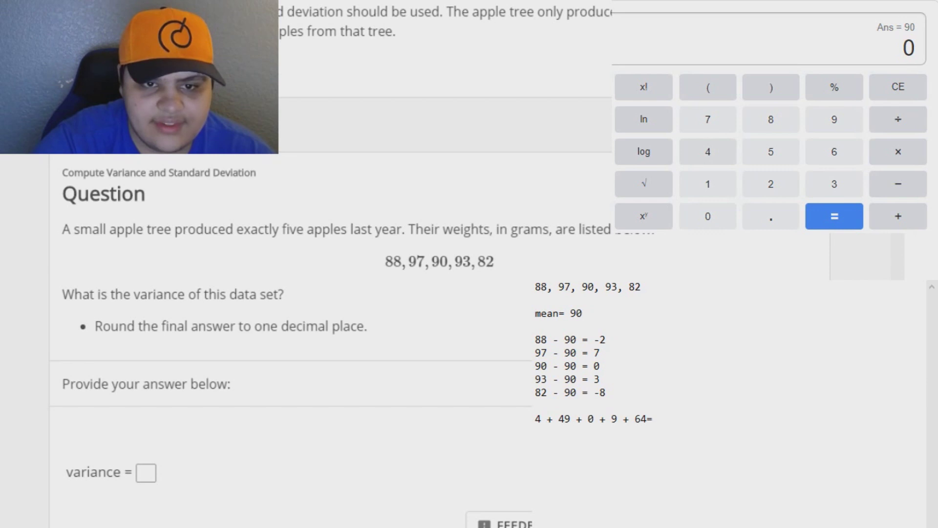
pyautogui.click(708, 152)
pyautogui.click(882, 215)
pyautogui.click(717, 160)
pyautogui.click(850, 126)
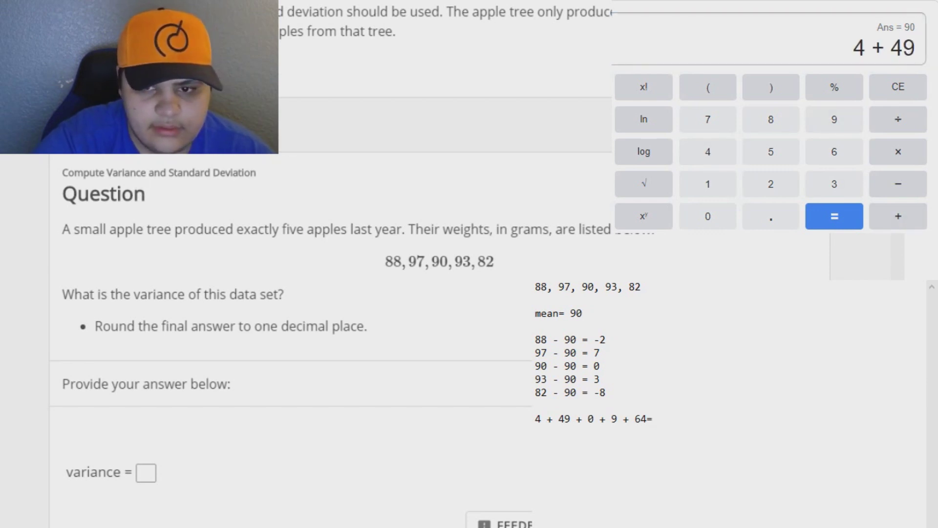
pyautogui.click(898, 216)
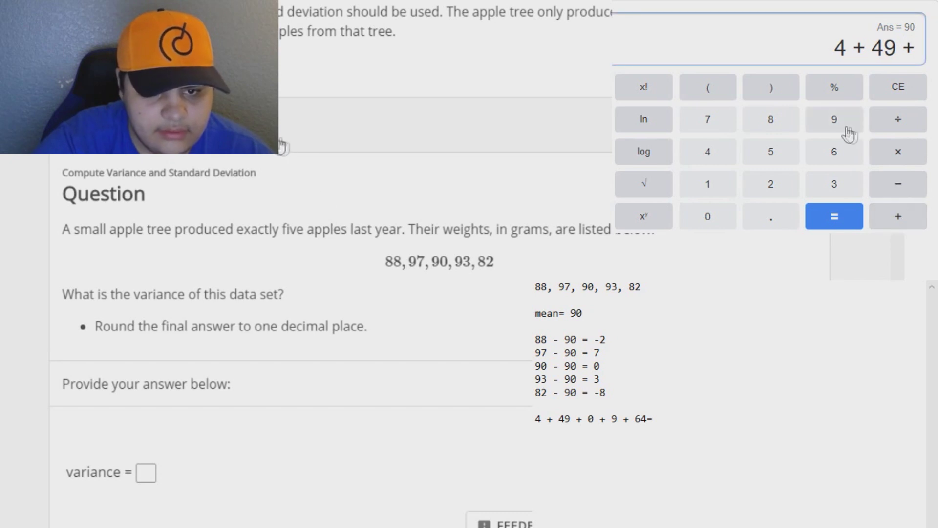
pyautogui.click(834, 120)
pyautogui.click(898, 216)
pyautogui.click(835, 151)
pyautogui.click(716, 152)
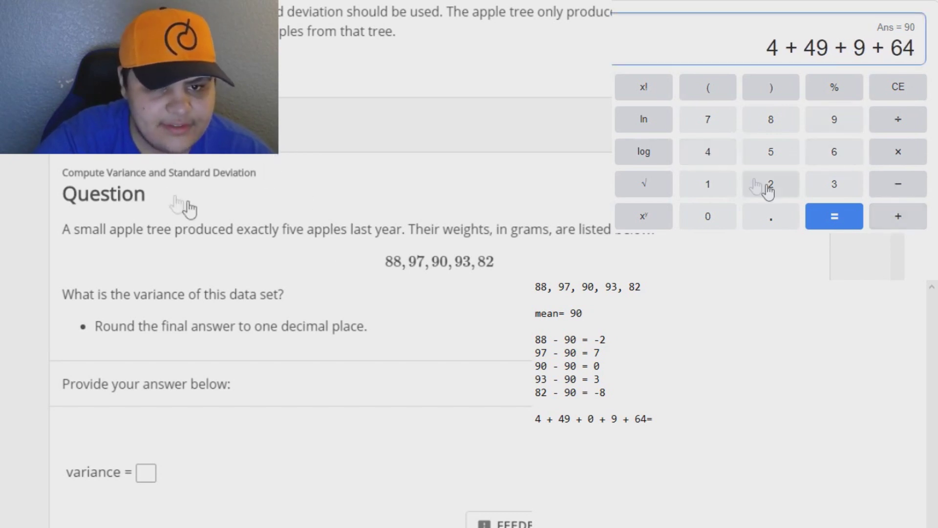
pyautogui.click(655, 418)
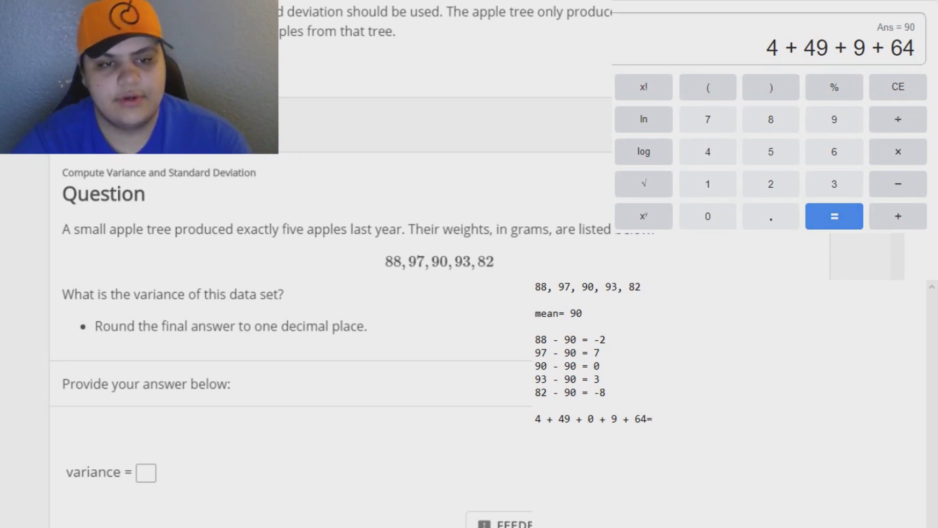
pyautogui.click(826, 223)
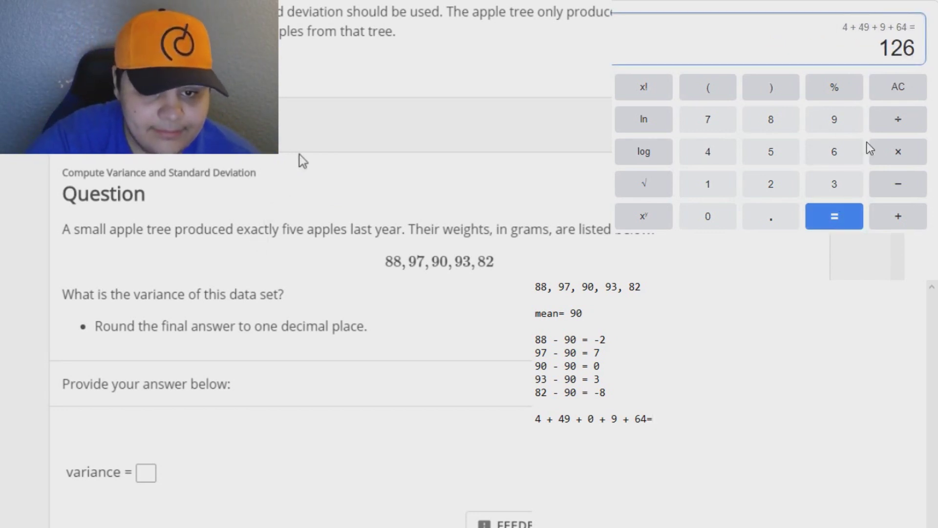
# - Divide the sum by 5, checking the population formula in the guide, and record 25.2 at the end of the squared-deviations line in the notes
pyautogui.click(901, 123)
pyautogui.click(654, 419)
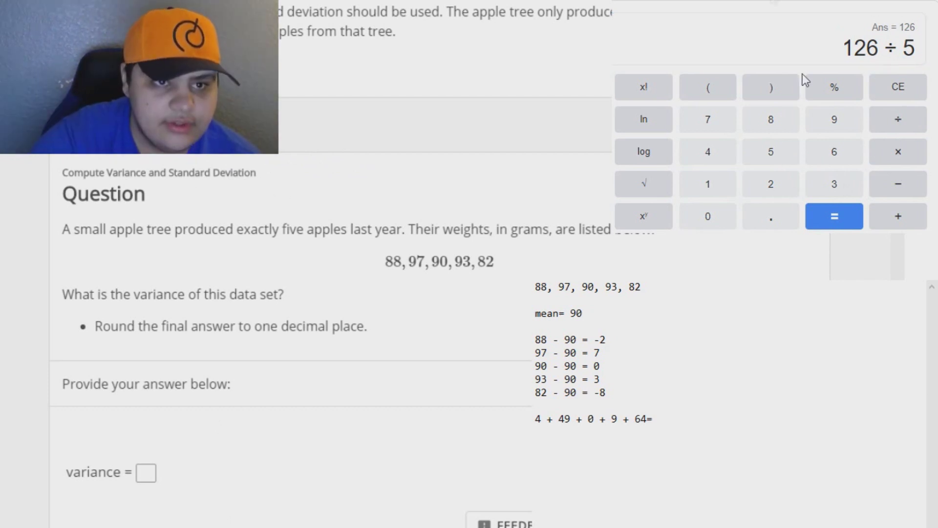
pyautogui.click(210, 4)
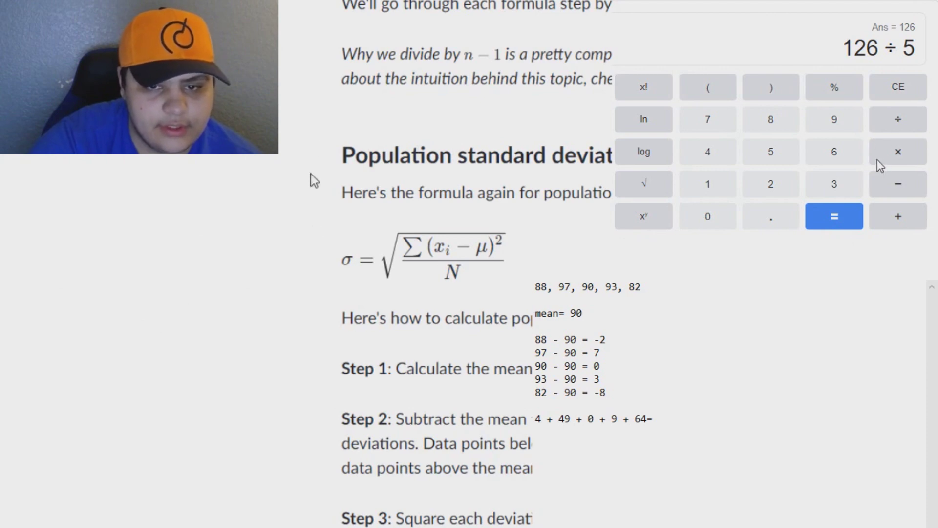
pyautogui.scroll(-9, 312, 172)
pyautogui.scroll(8, 334, 219)
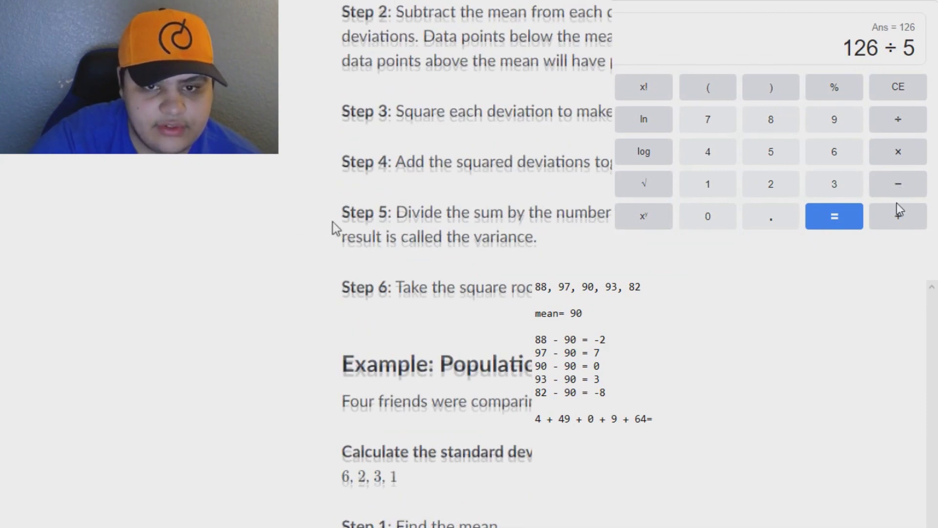
pyautogui.scroll(1, 334, 223)
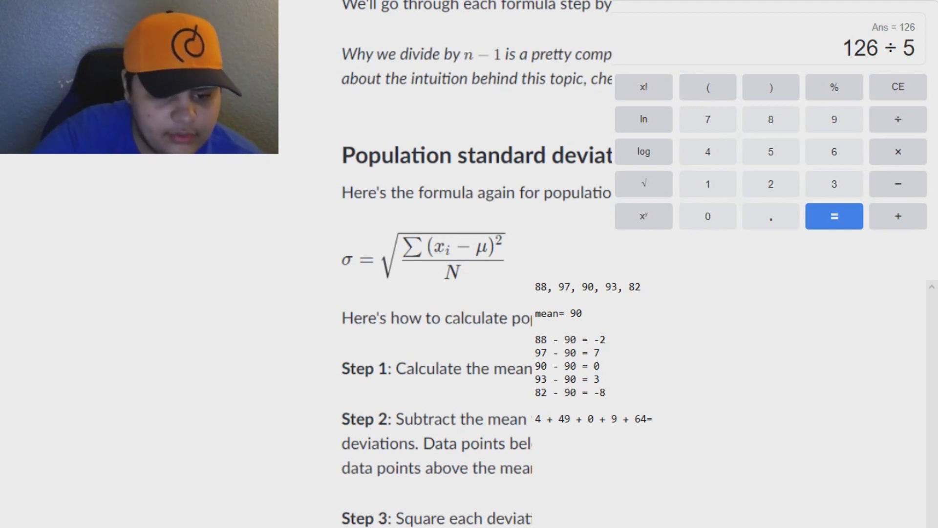
pyautogui.click(848, 219)
pyautogui.click(699, 483)
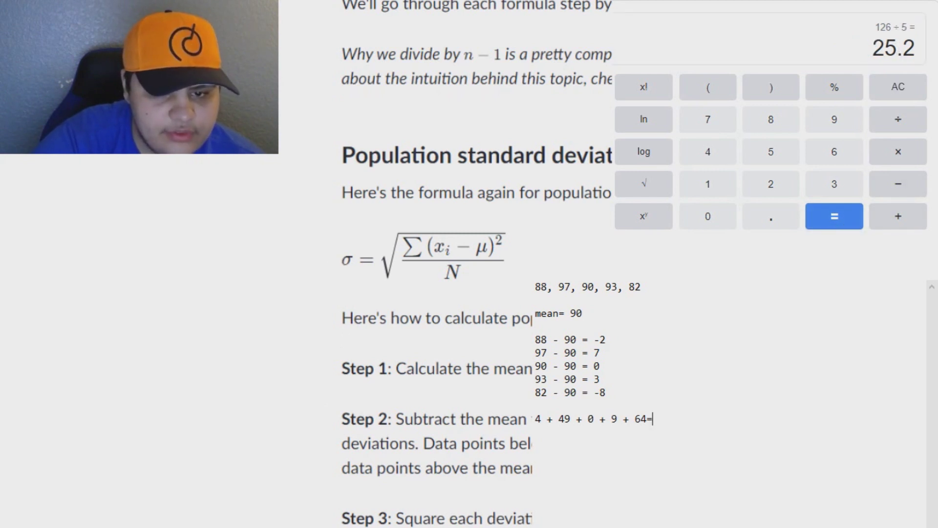
pyautogui.write('25.2')
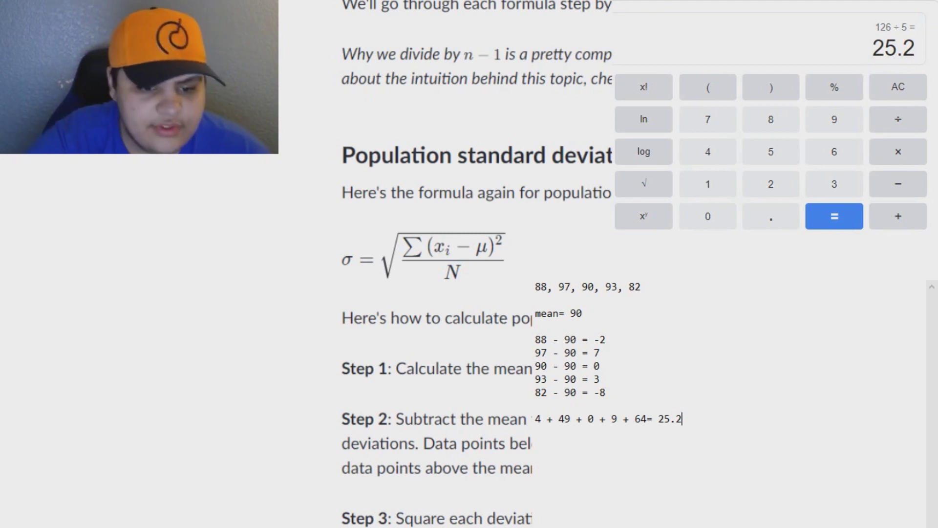
# - Check the variance step in the population standard deviation guide and submit 25.2 as the answer to the variance question
pyautogui.scroll(-2, 624, 277)
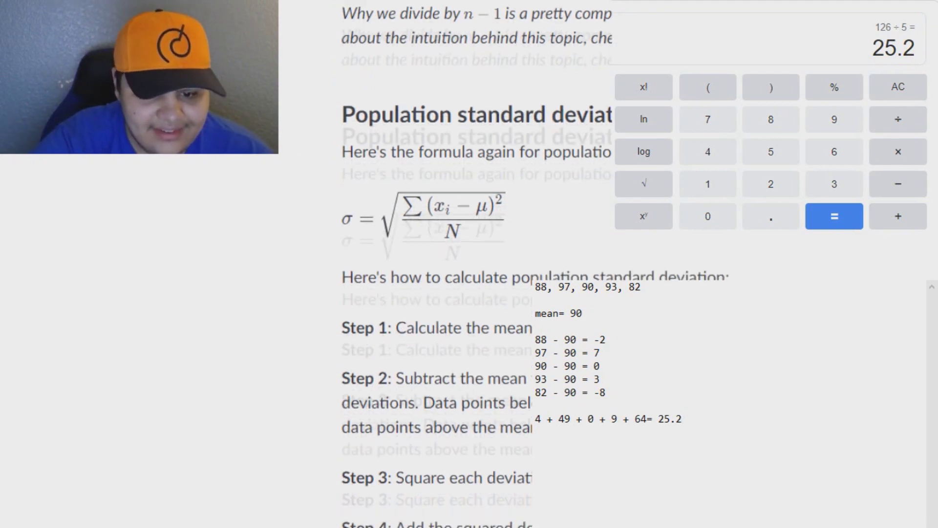
pyautogui.scroll(-4, 624, 276)
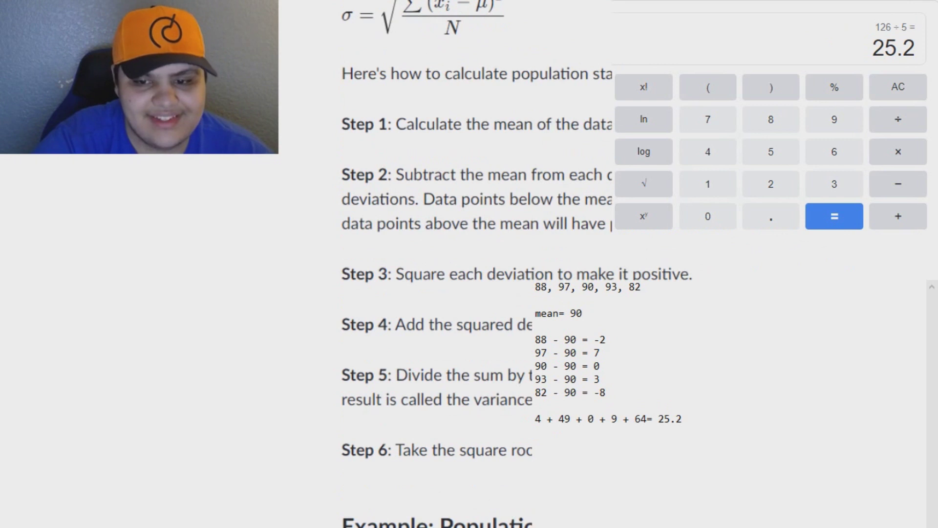
pyautogui.tripleClick(437, 388)
pyautogui.click(437, 387)
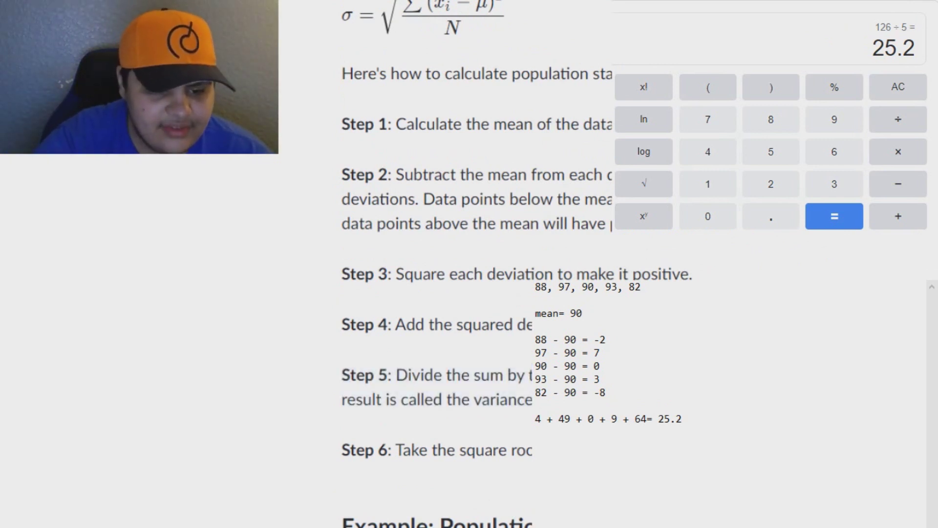
pyautogui.click(235, 2)
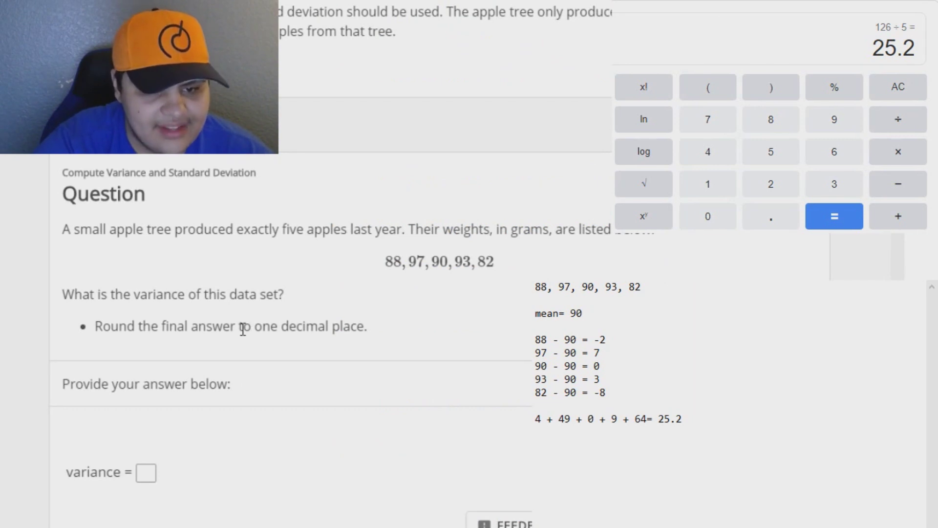
pyautogui.click(153, 474)
pyautogui.scroll(-3, 231, 498)
pyautogui.click(138, 475)
pyautogui.click(137, 438)
pyautogui.click(137, 516)
pyautogui.click(138, 479)
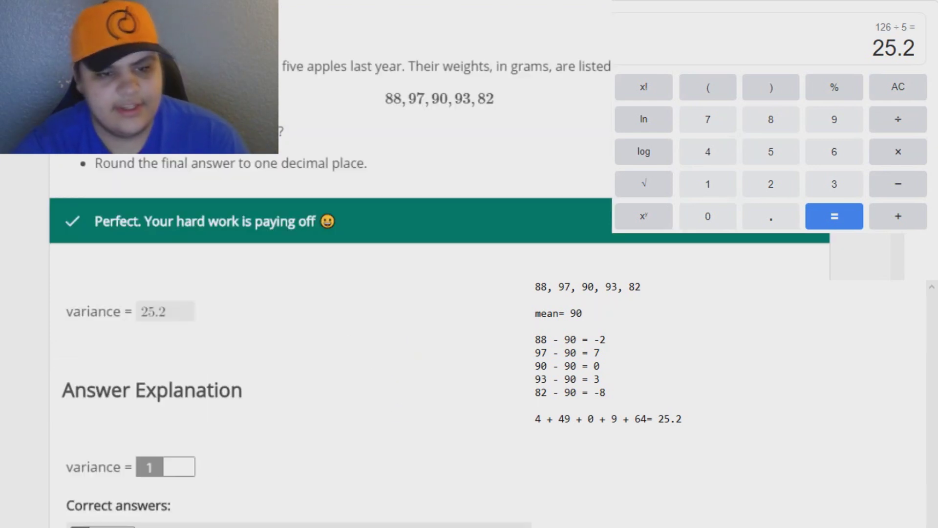
# - Go on to the standard deviation question and calculate the square root of 25.2
pyautogui.scroll(-6, 318, 362)
pyautogui.scroll(-12, 433, 508)
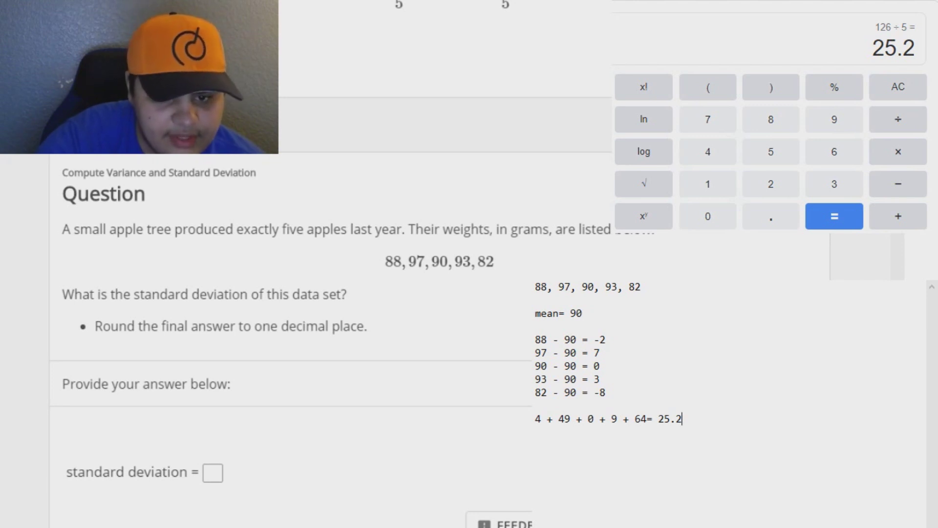
pyautogui.hotkey('alt', 'Tab')
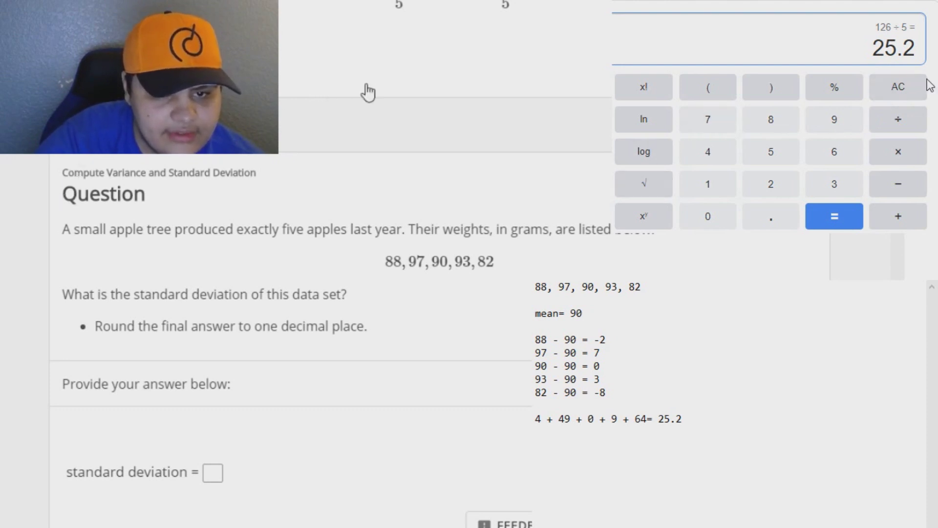
pyautogui.click(897, 91)
pyautogui.click(652, 187)
pyautogui.click(777, 181)
pyautogui.click(773, 154)
pyautogui.click(773, 216)
pyautogui.click(781, 184)
pyautogui.click(843, 219)
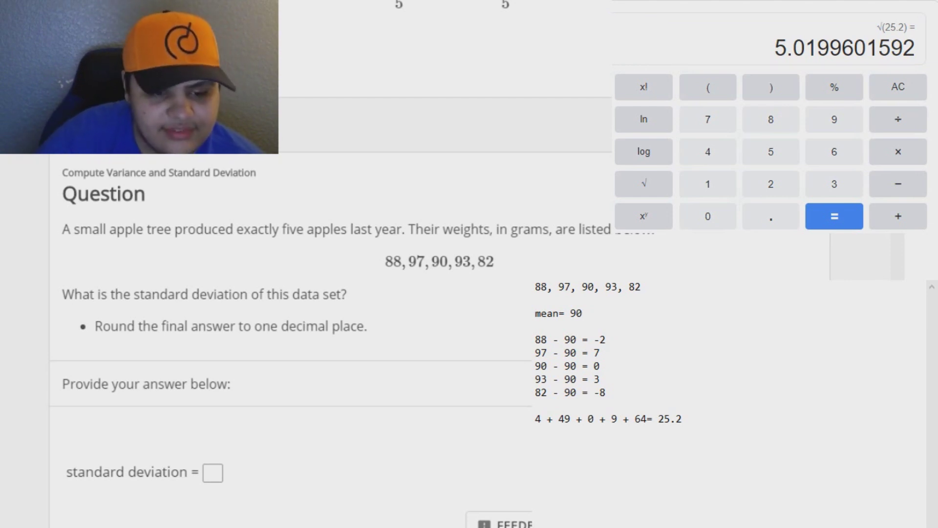
# - Submit 5 as the standard deviation of the apple weights and view the answer explanation
pyautogui.click(213, 473)
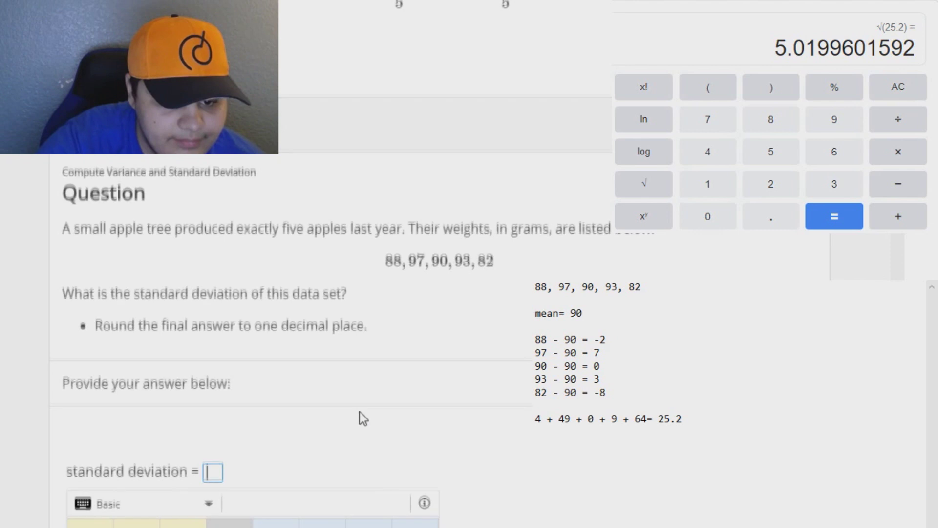
pyautogui.scroll(-3, 361, 417)
pyautogui.click(138, 438)
pyautogui.press('Return')
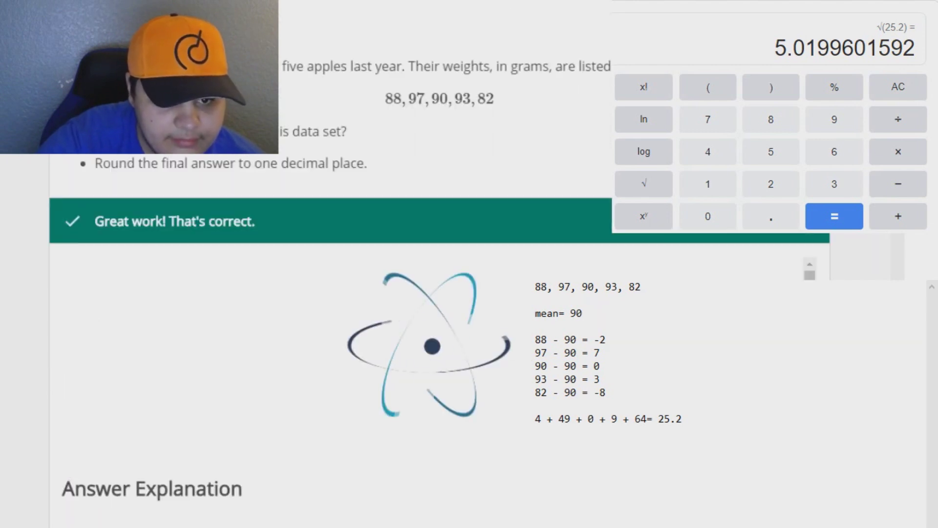
pyautogui.scroll(-2, 312, 352)
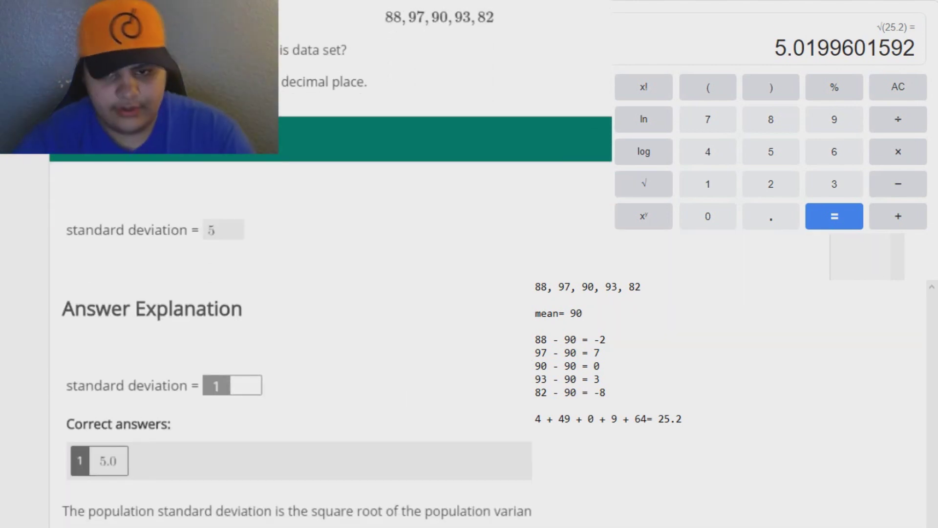